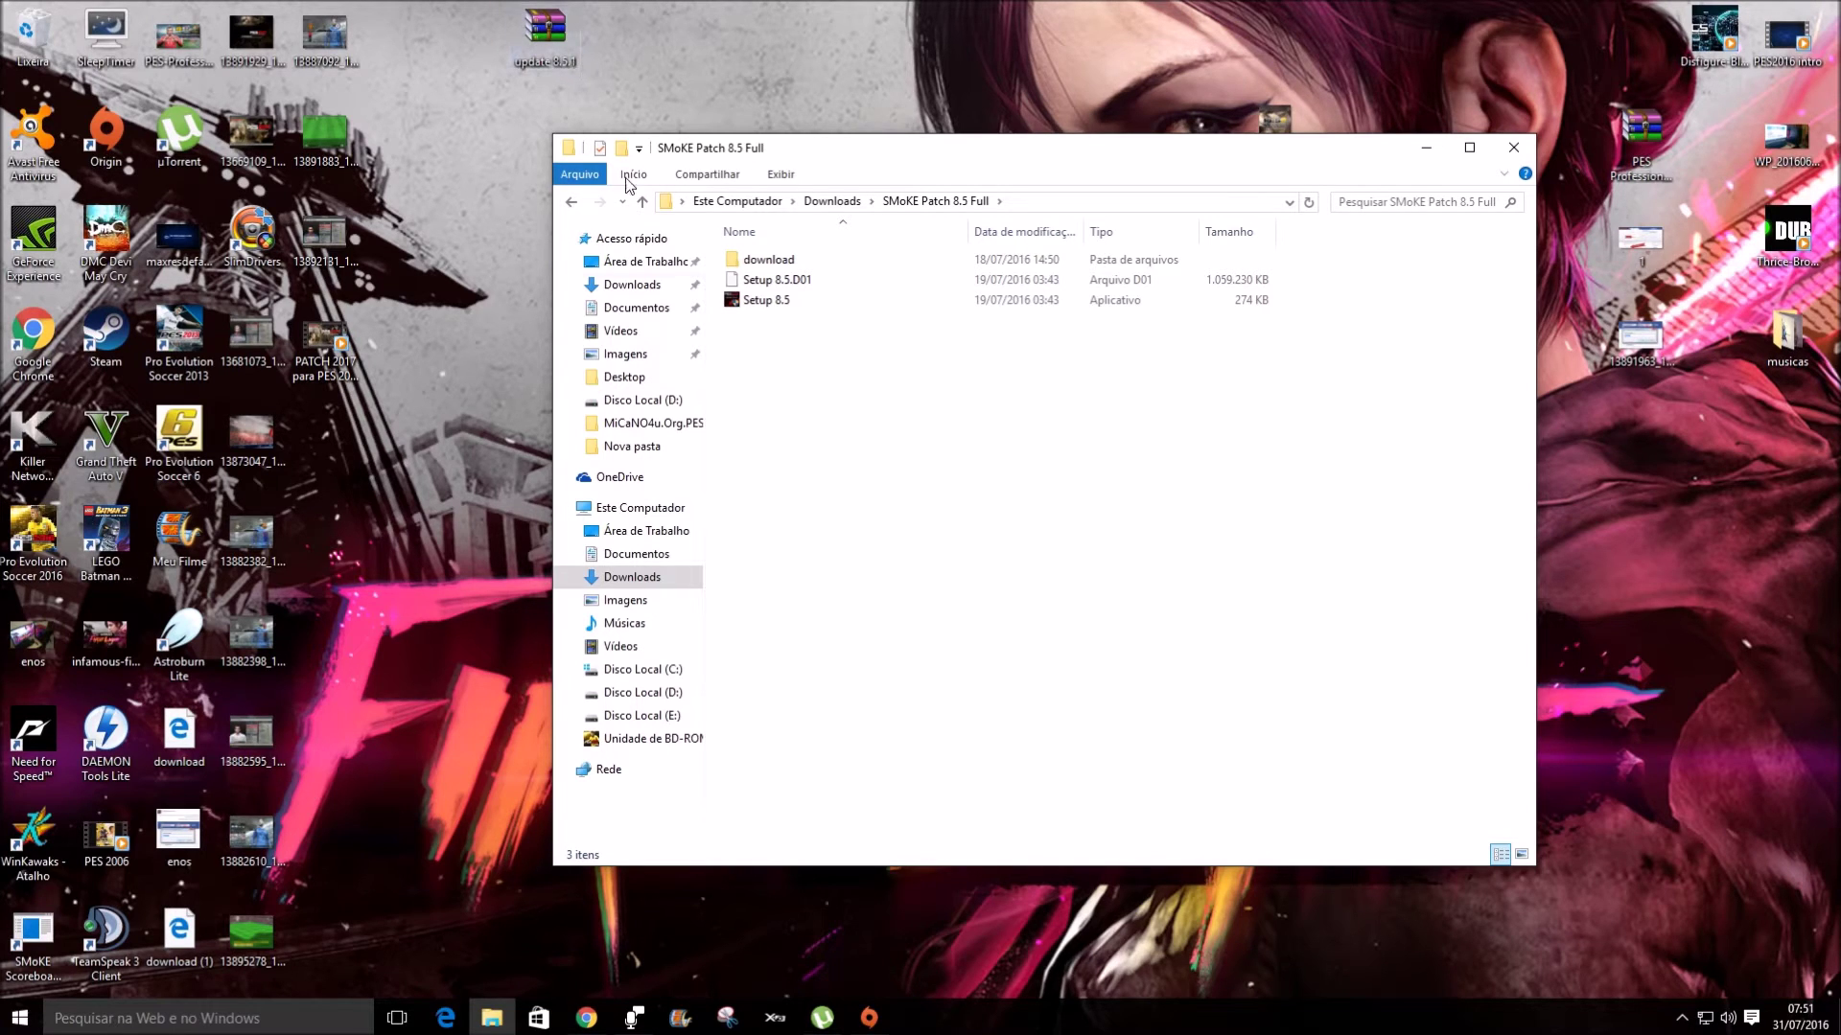
Run Setup 8.5 from the SMoKE Patch 8.5 Full folder, allow it to make changes and continue to the version choice
double_click(775, 303)
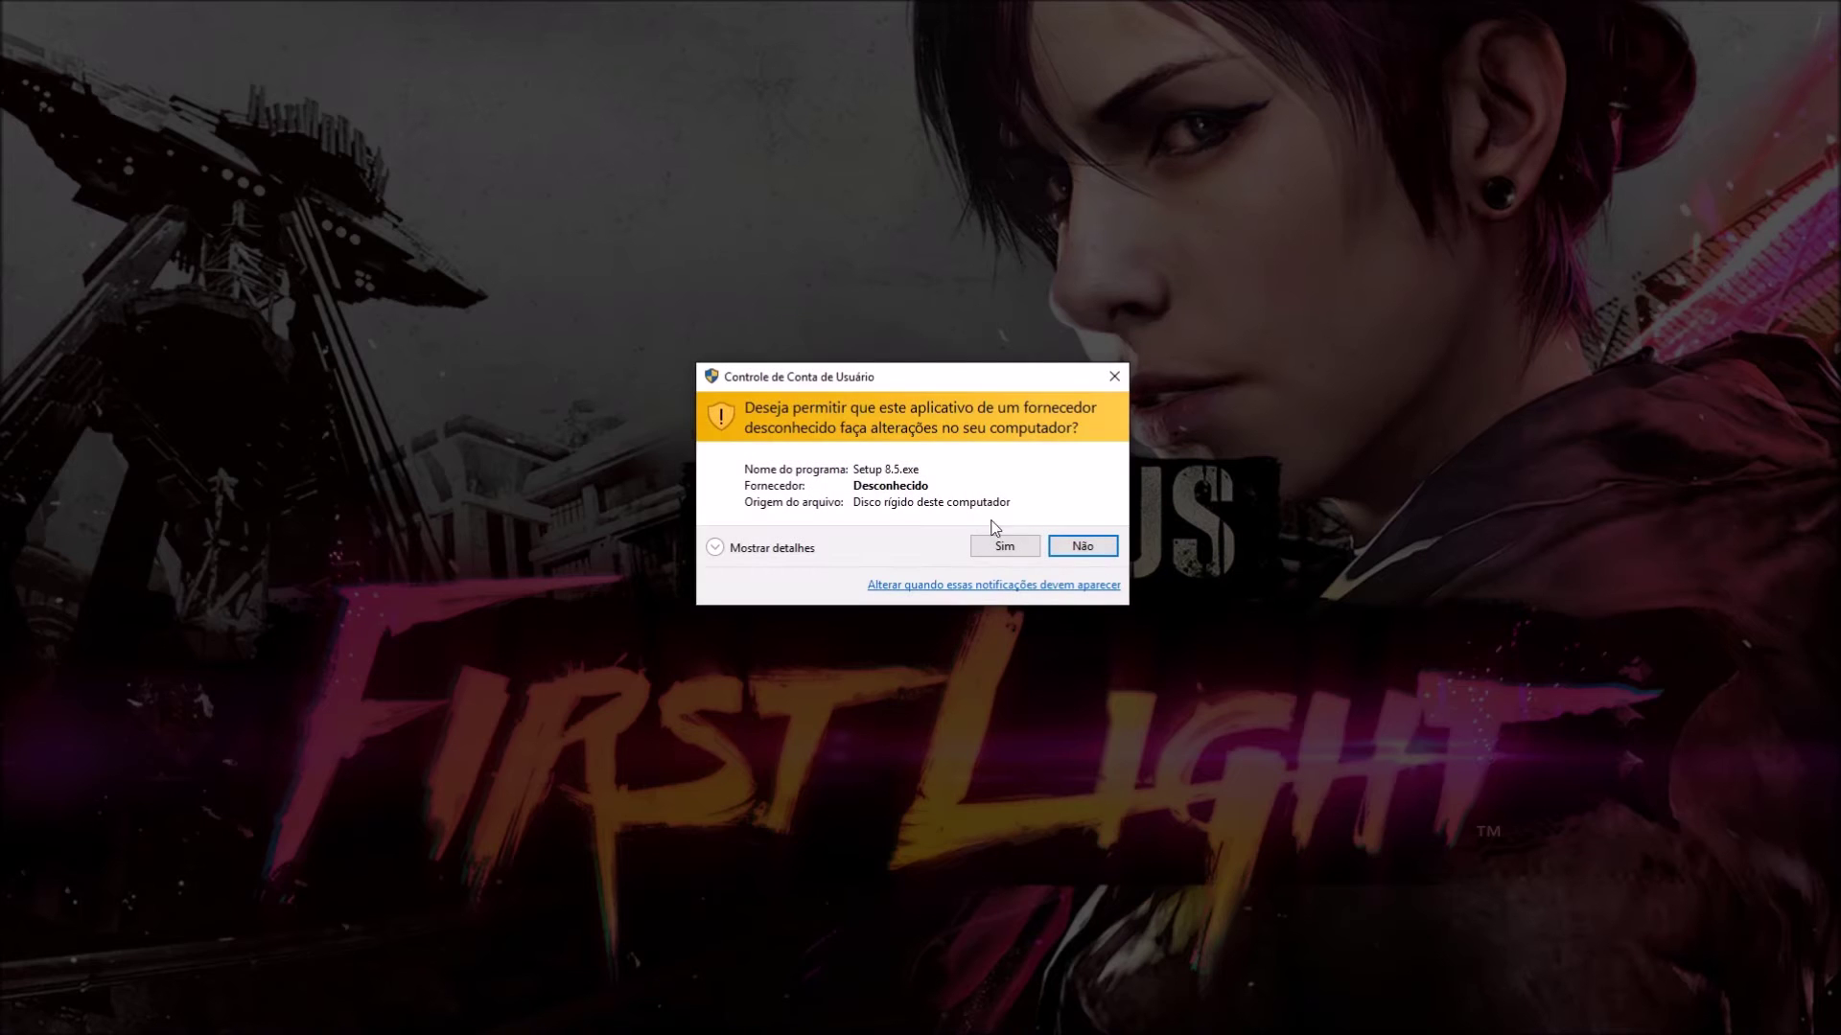
click(1002, 540)
click(1026, 647)
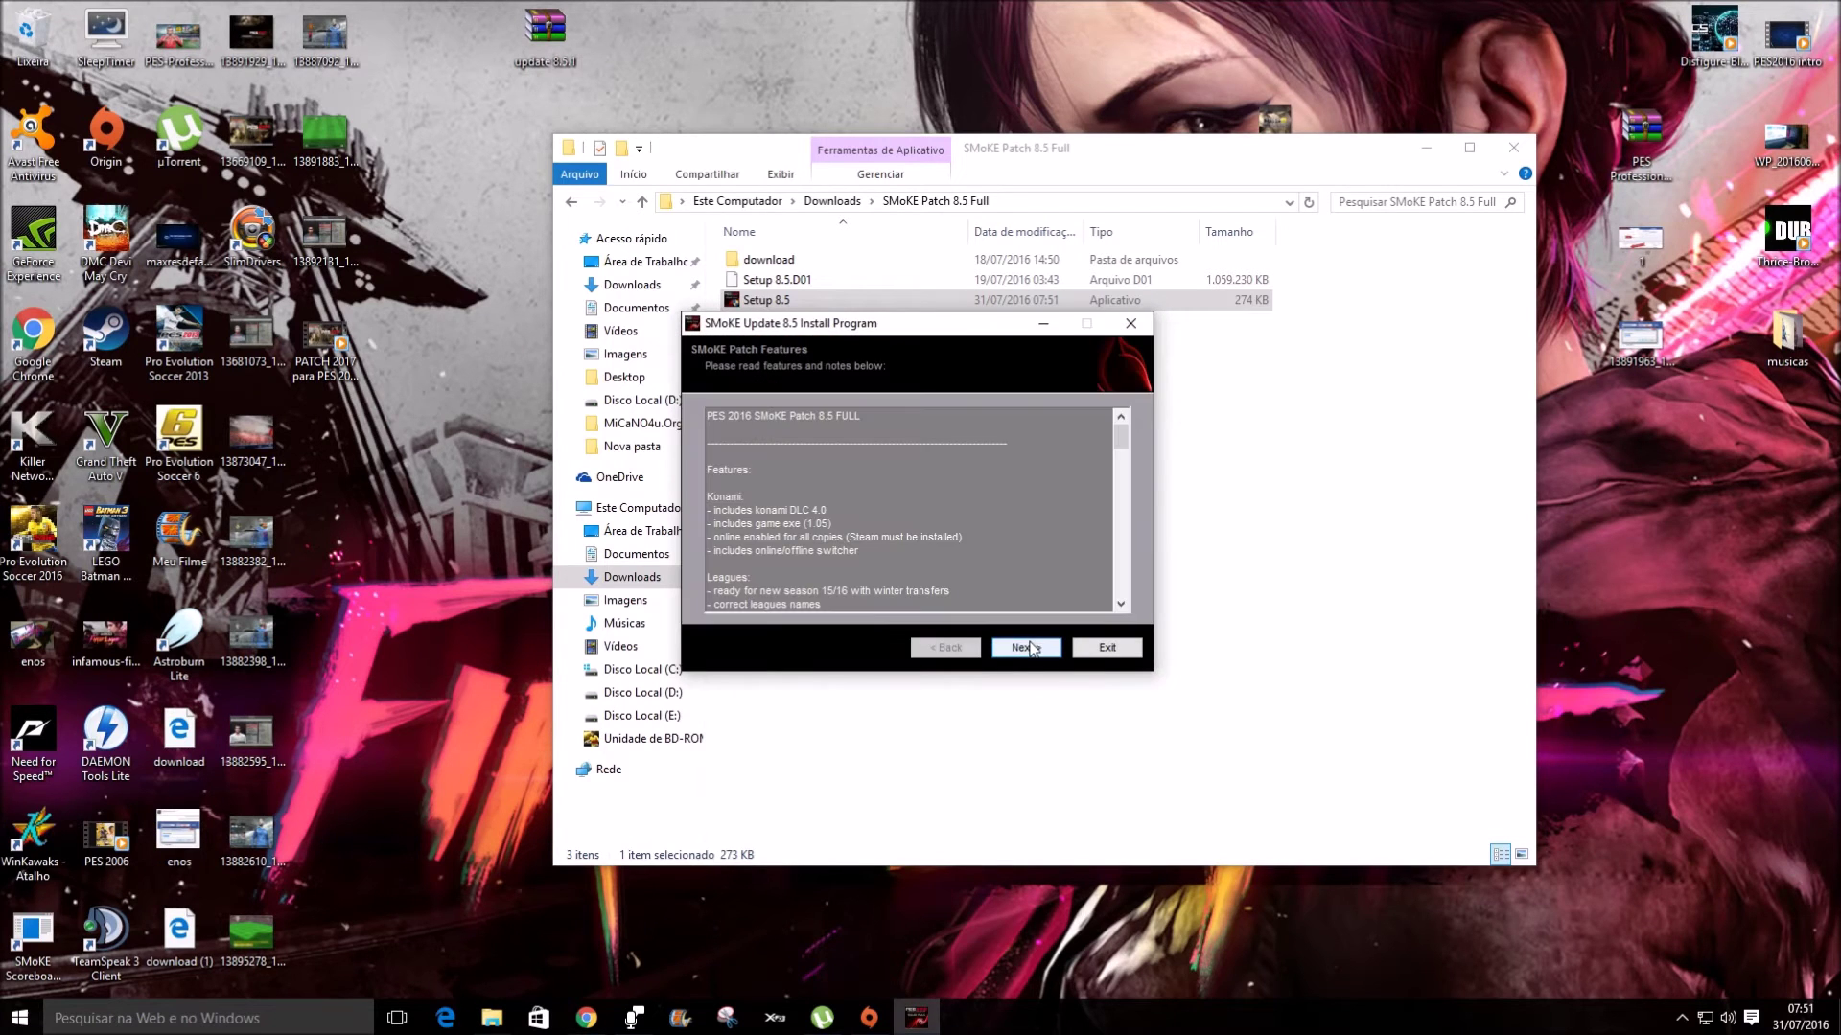
click(1025, 648)
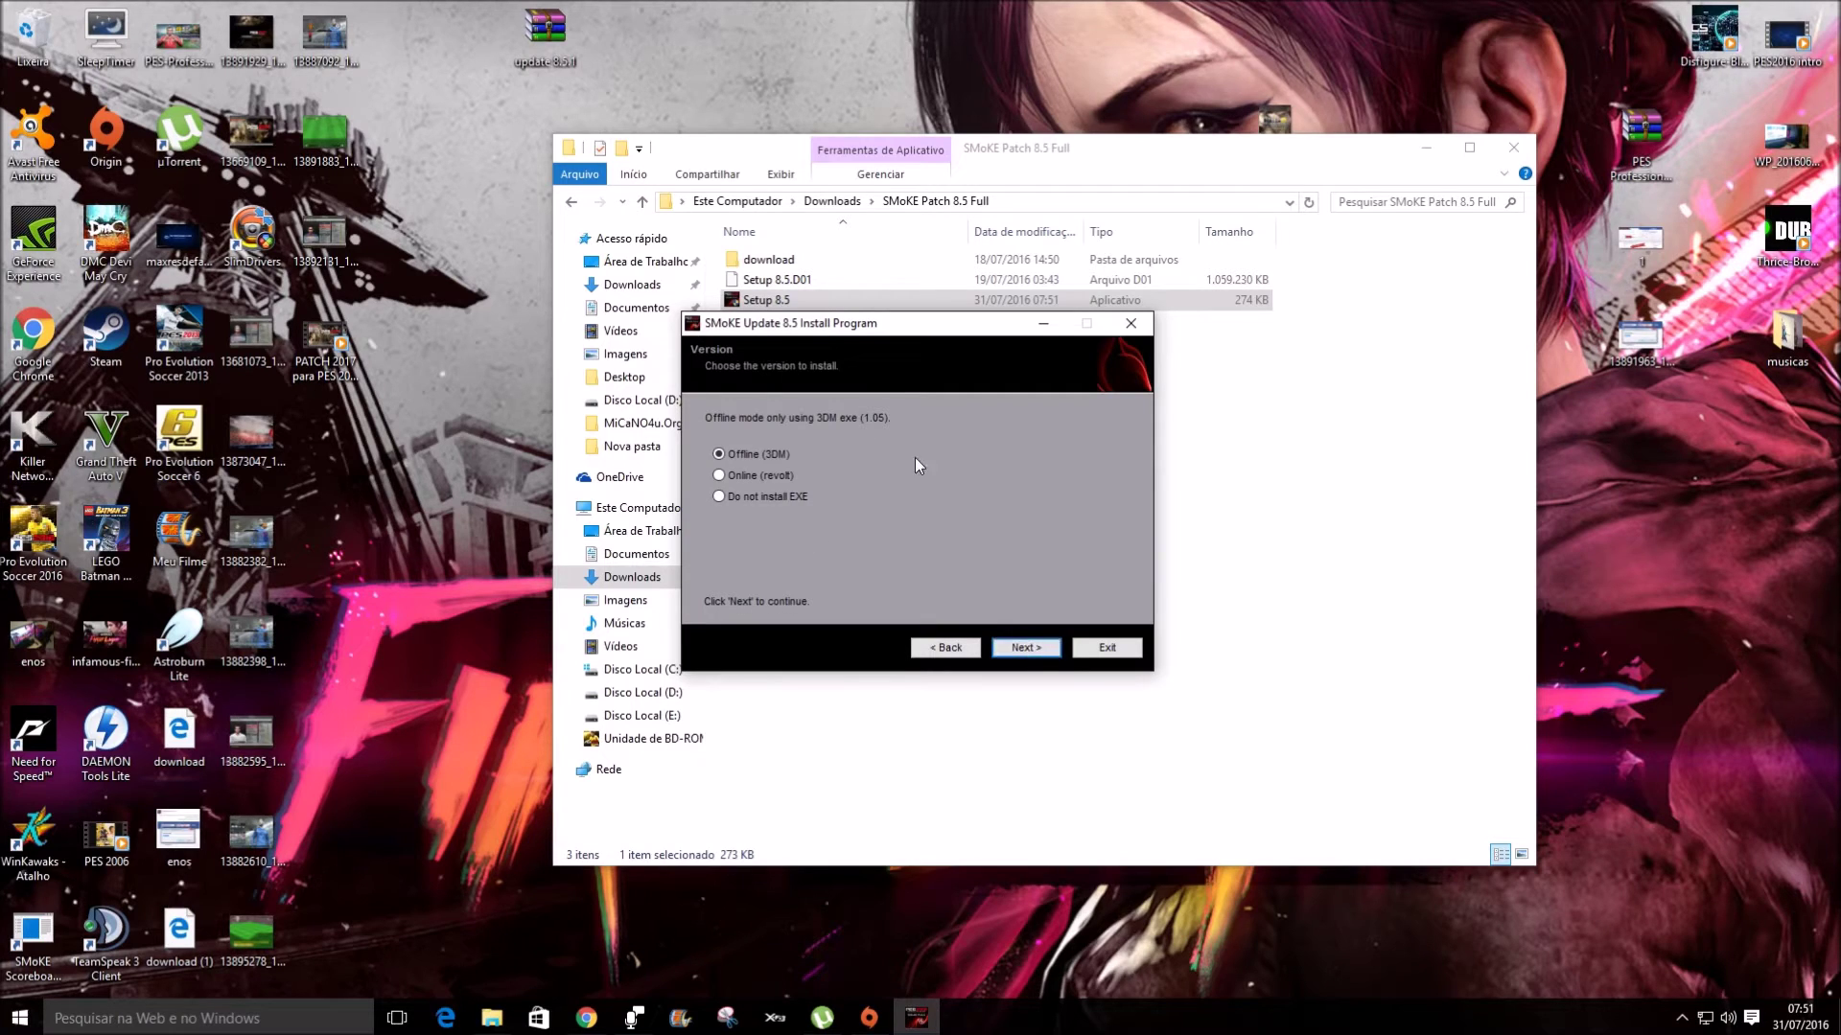
Choose the Offline (3DM) version of the patch and continue to the installation directory
click(719, 476)
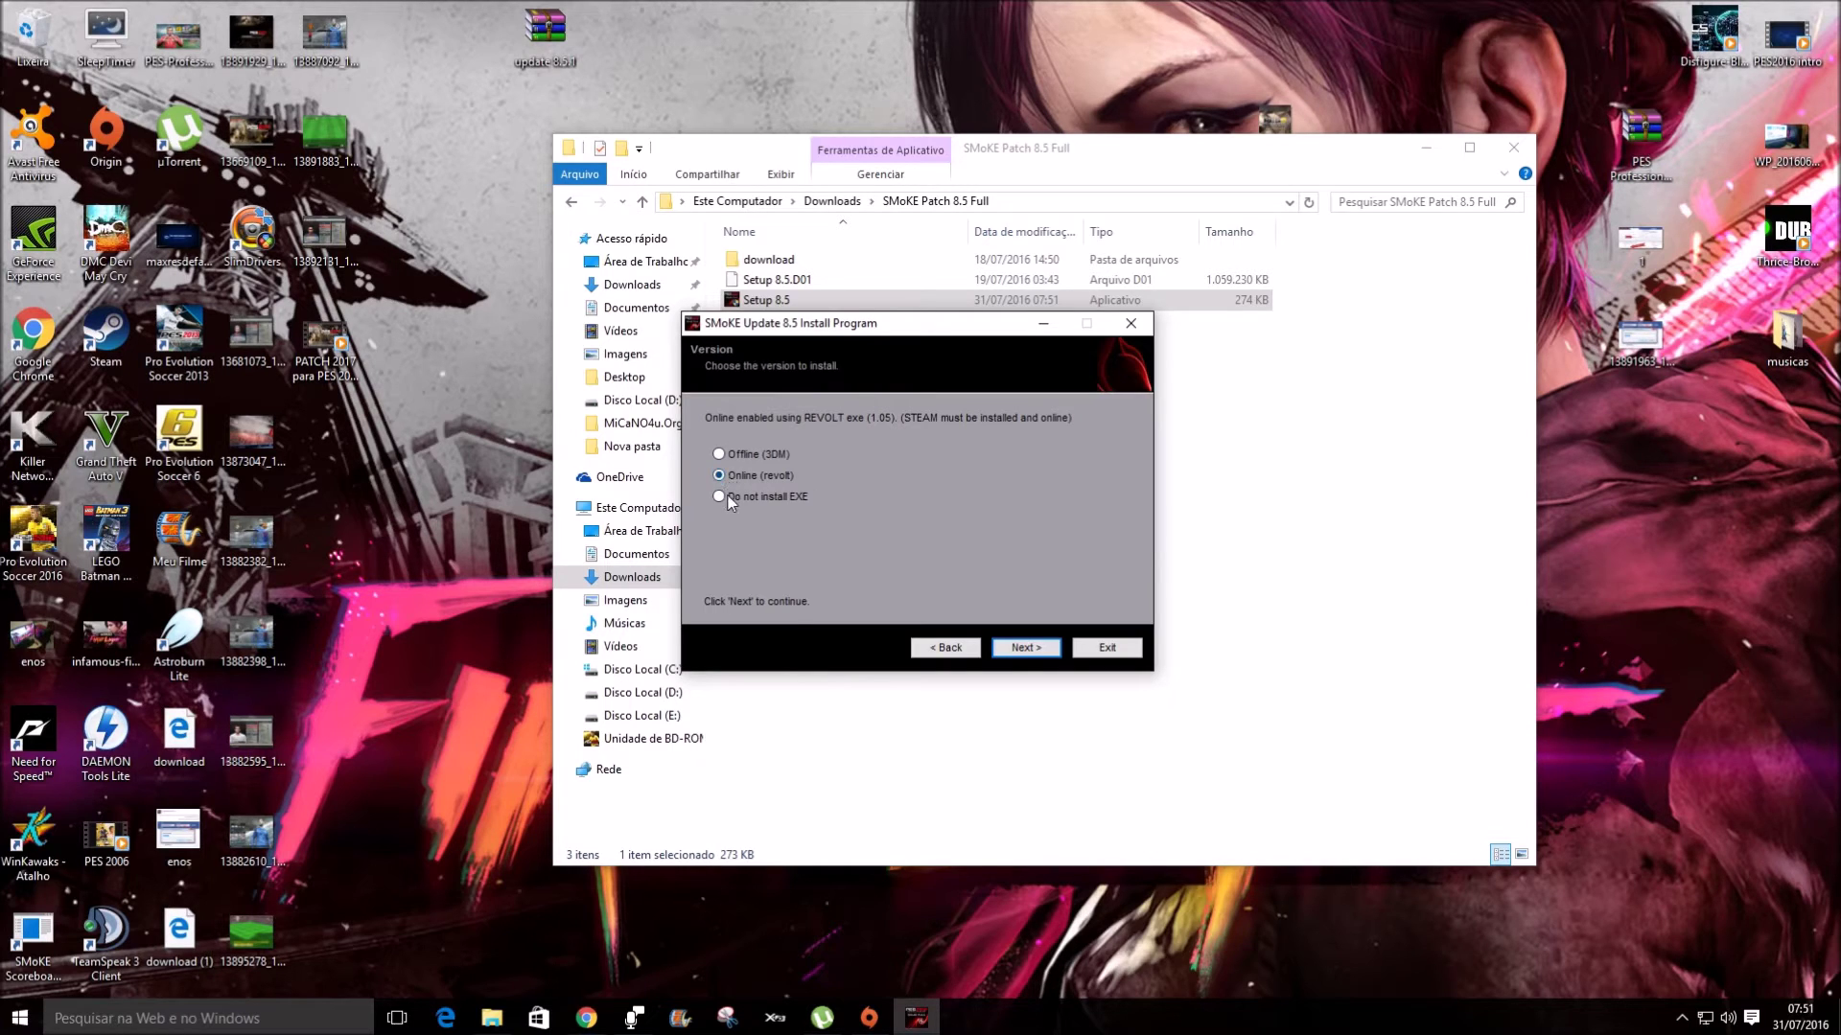
click(719, 496)
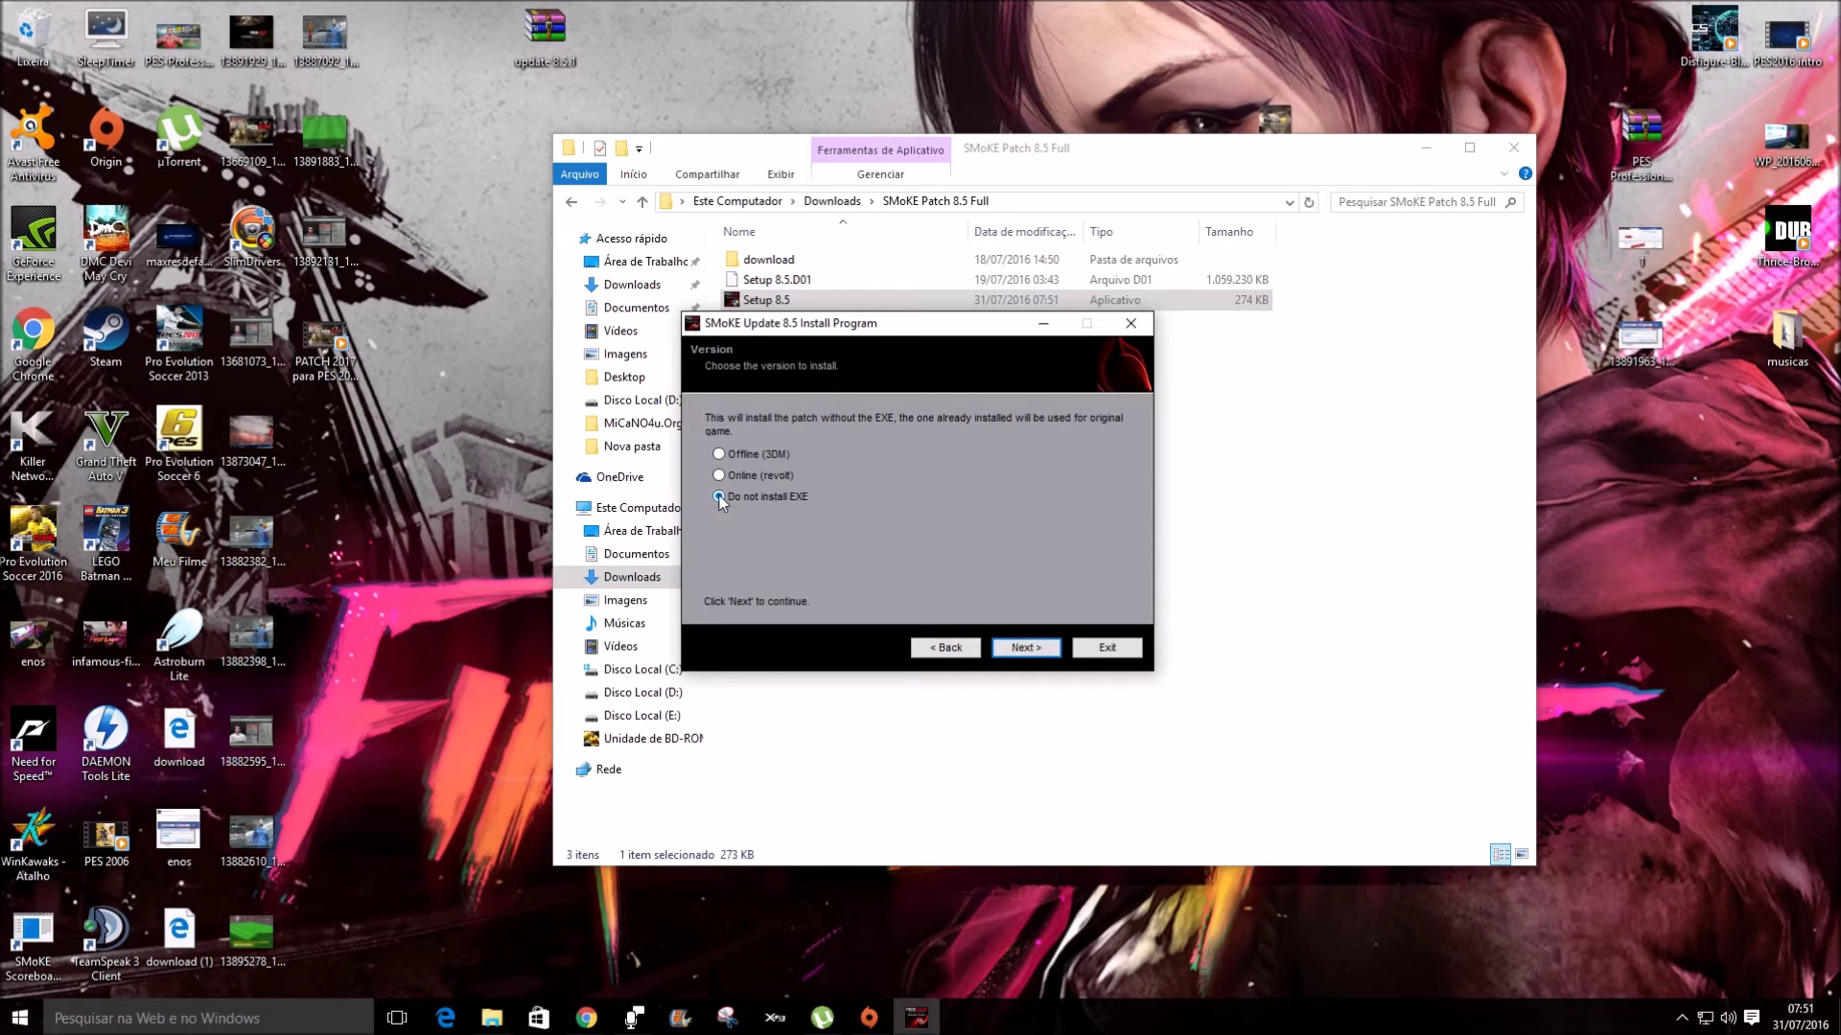
click(720, 455)
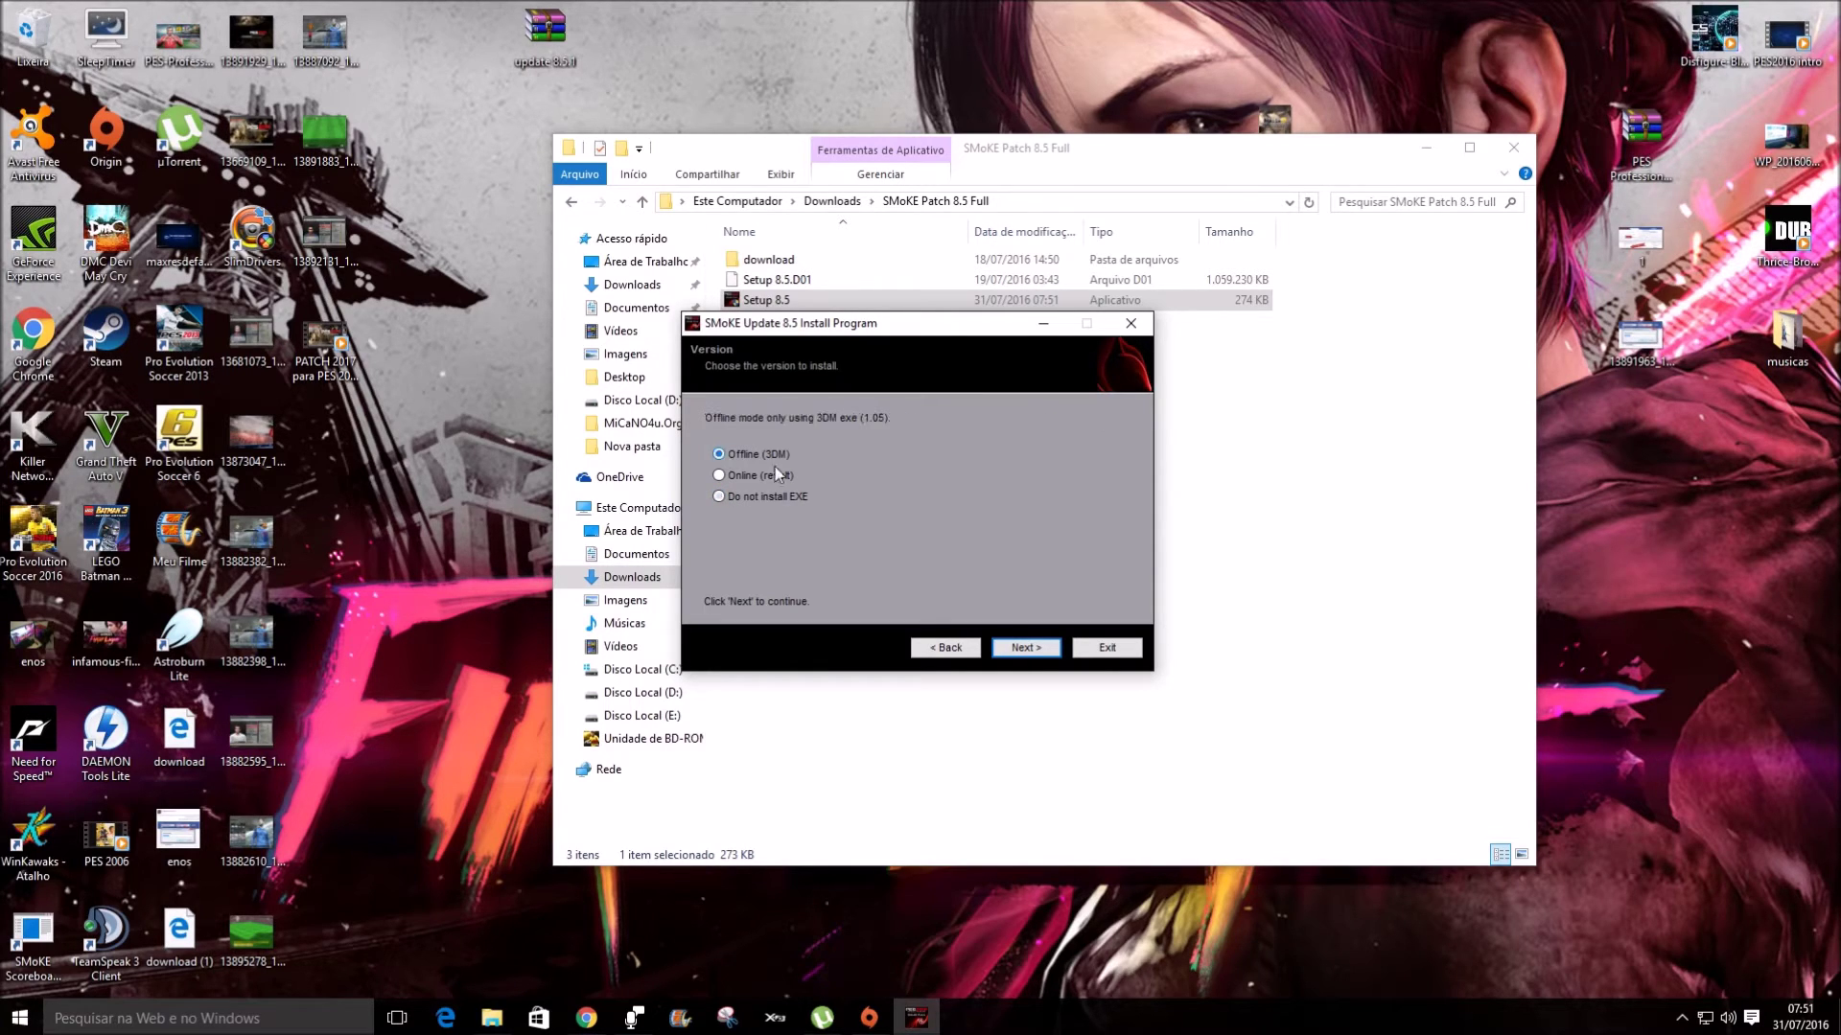
click(1025, 650)
Set the install directory to Pro Evolution Soccer 2016 in Arquivos de Programas (x86) on drive C and install SMoKE Update 8.5
click(1120, 452)
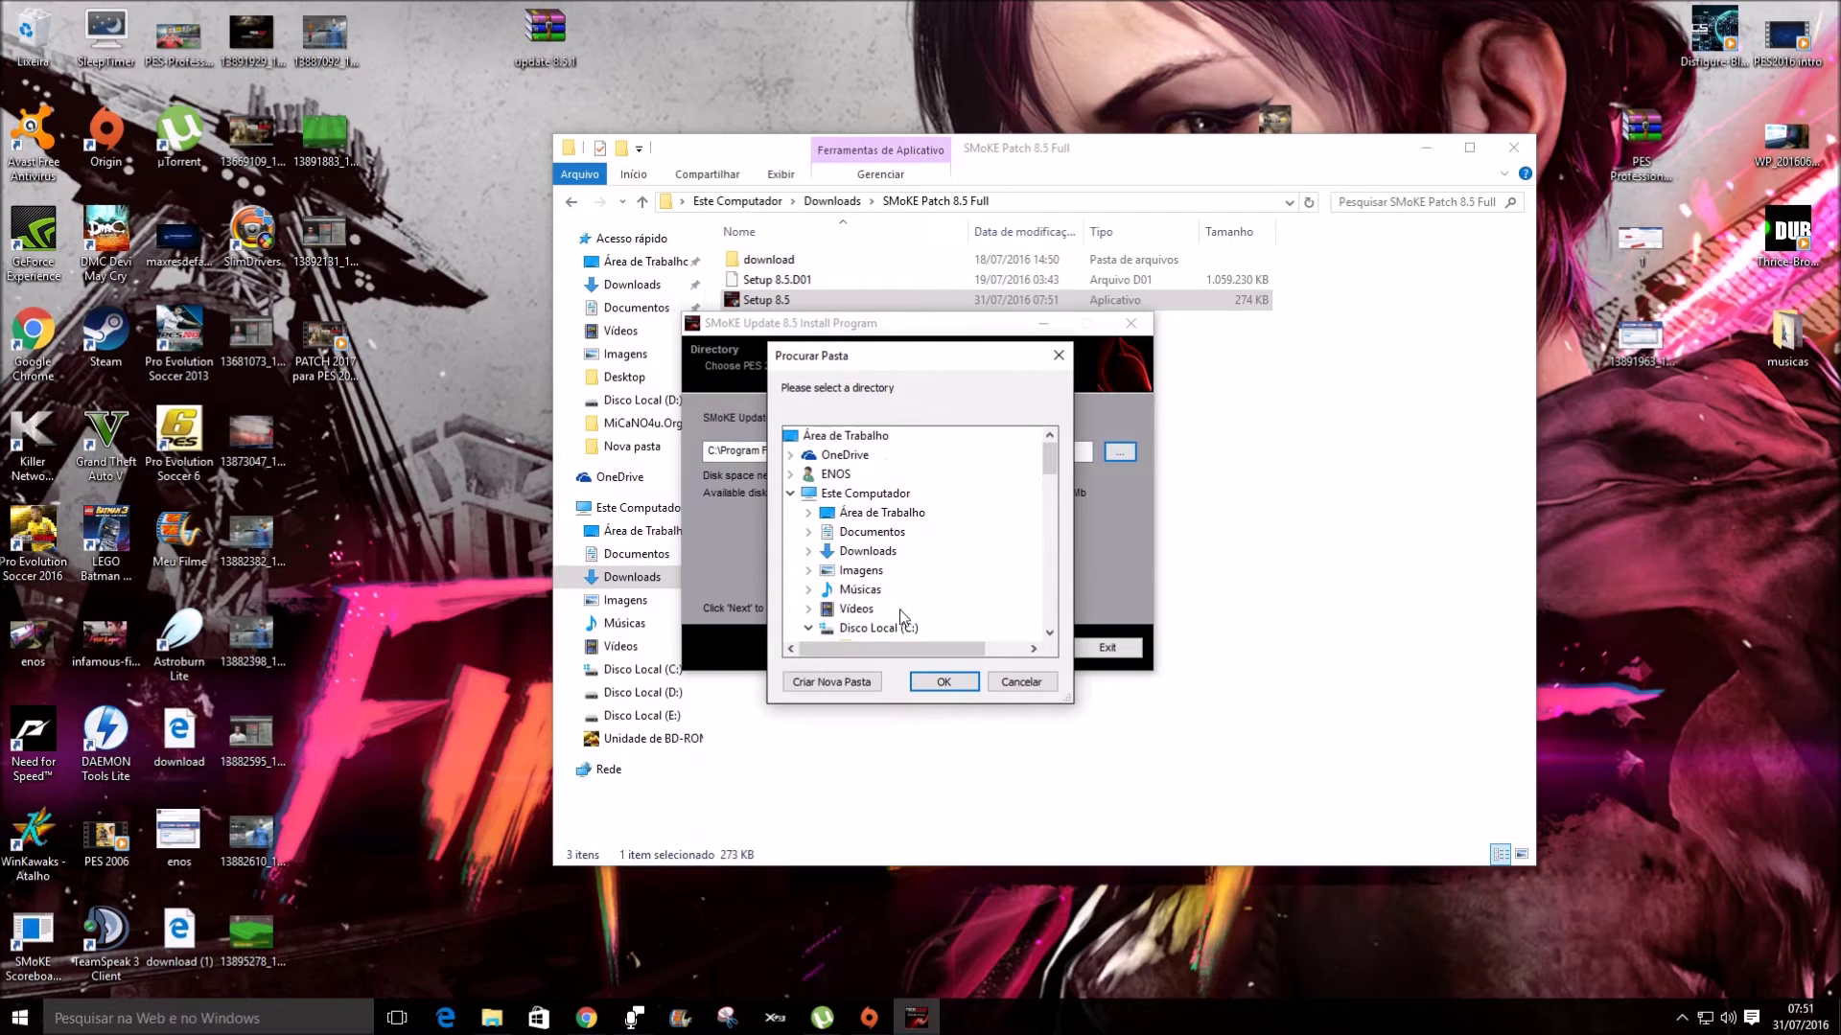
click(878, 627)
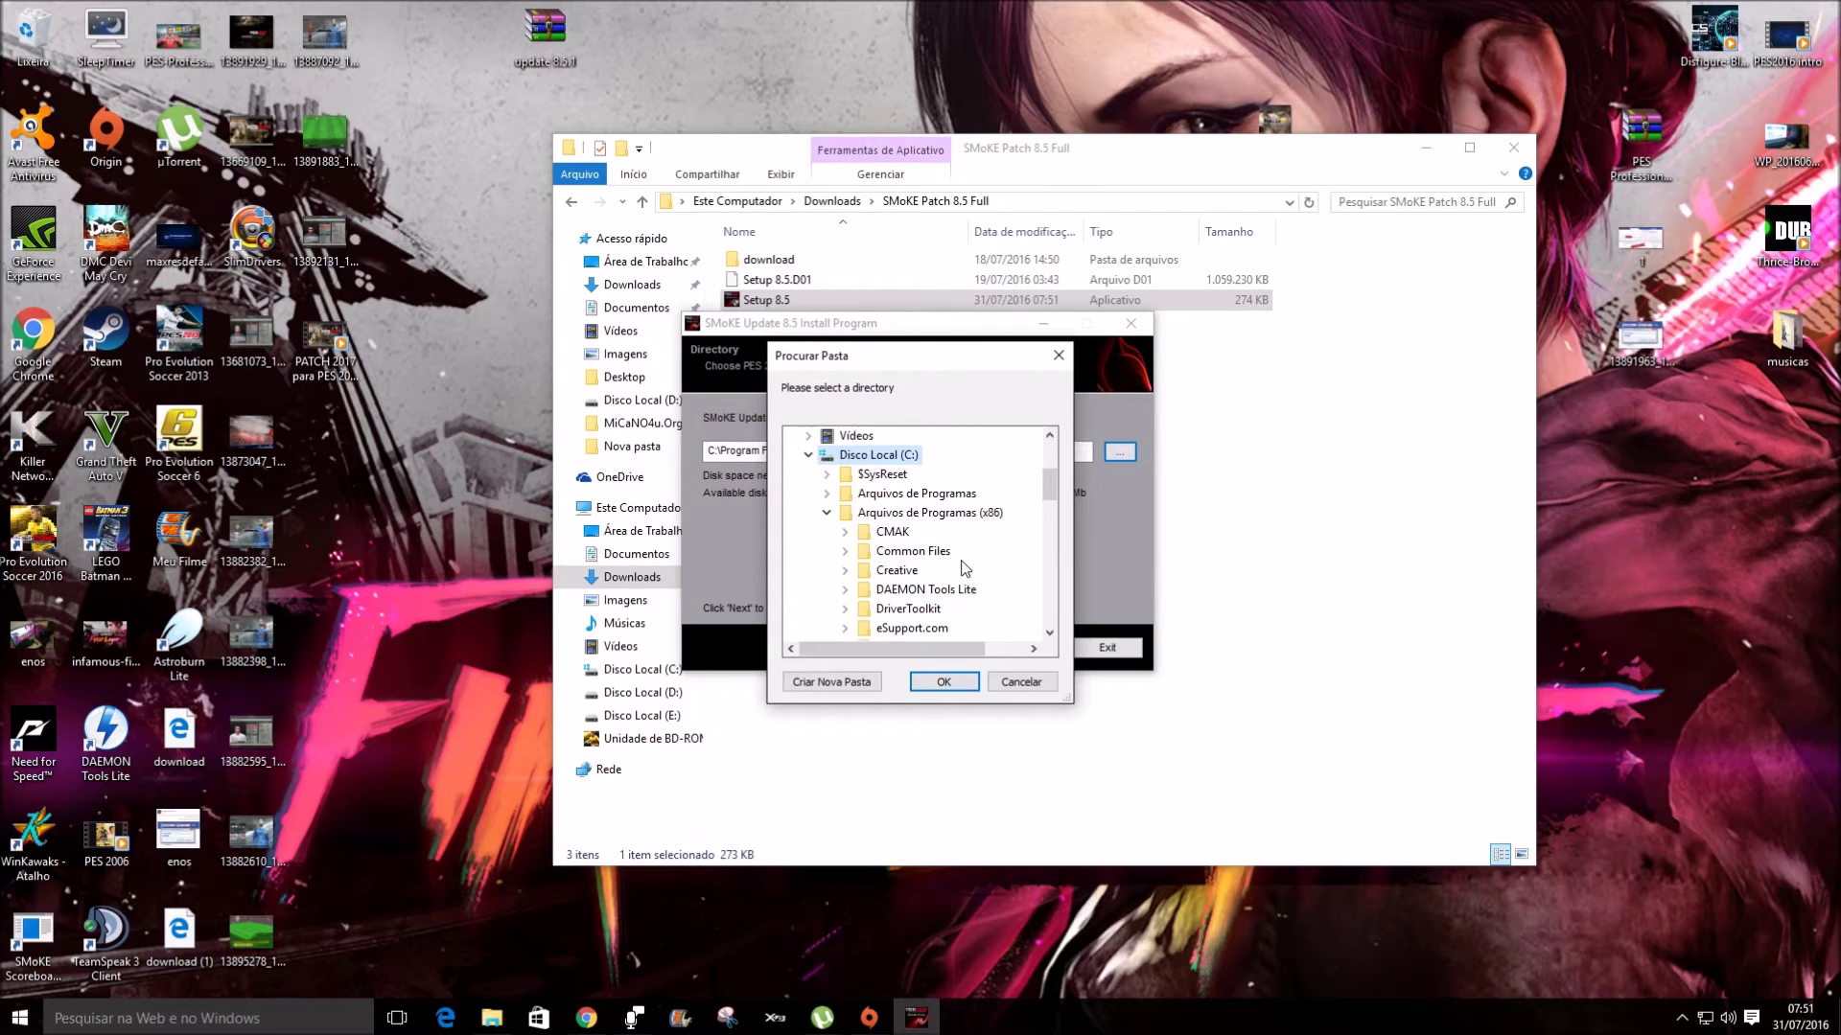
click(992, 517)
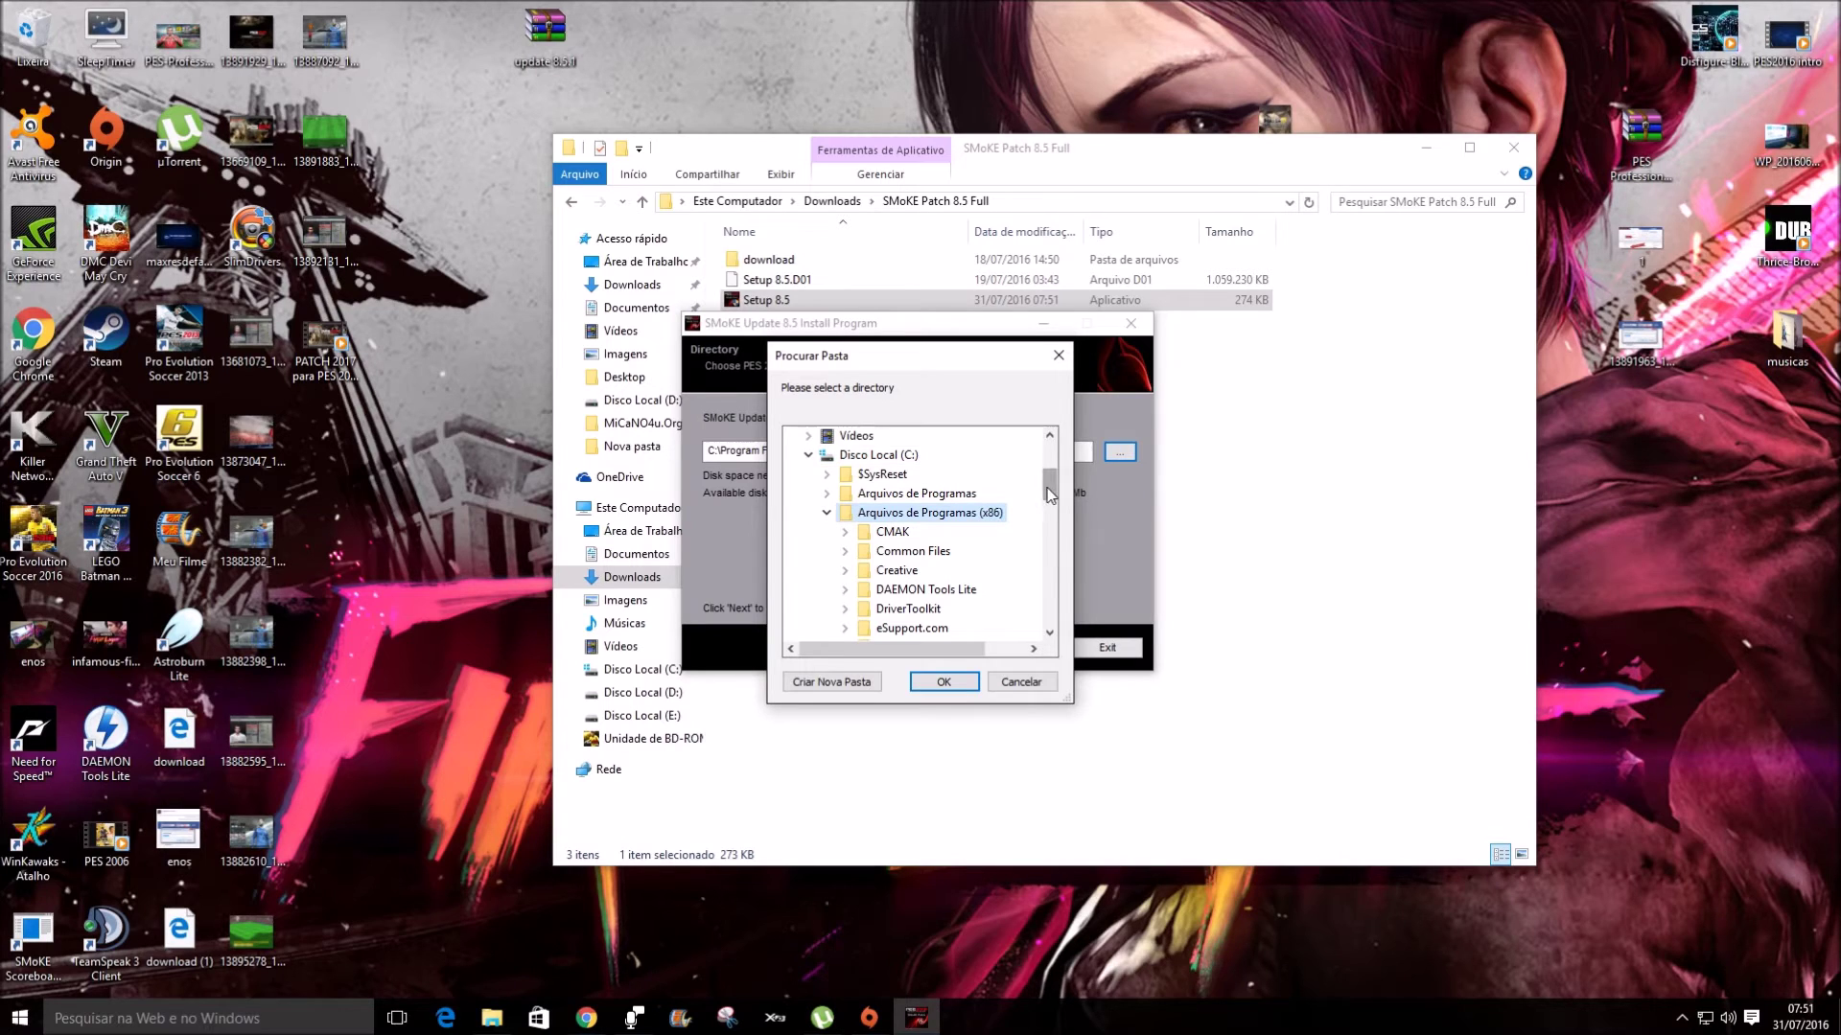
scroll(1050, 494, down, 7)
click(978, 533)
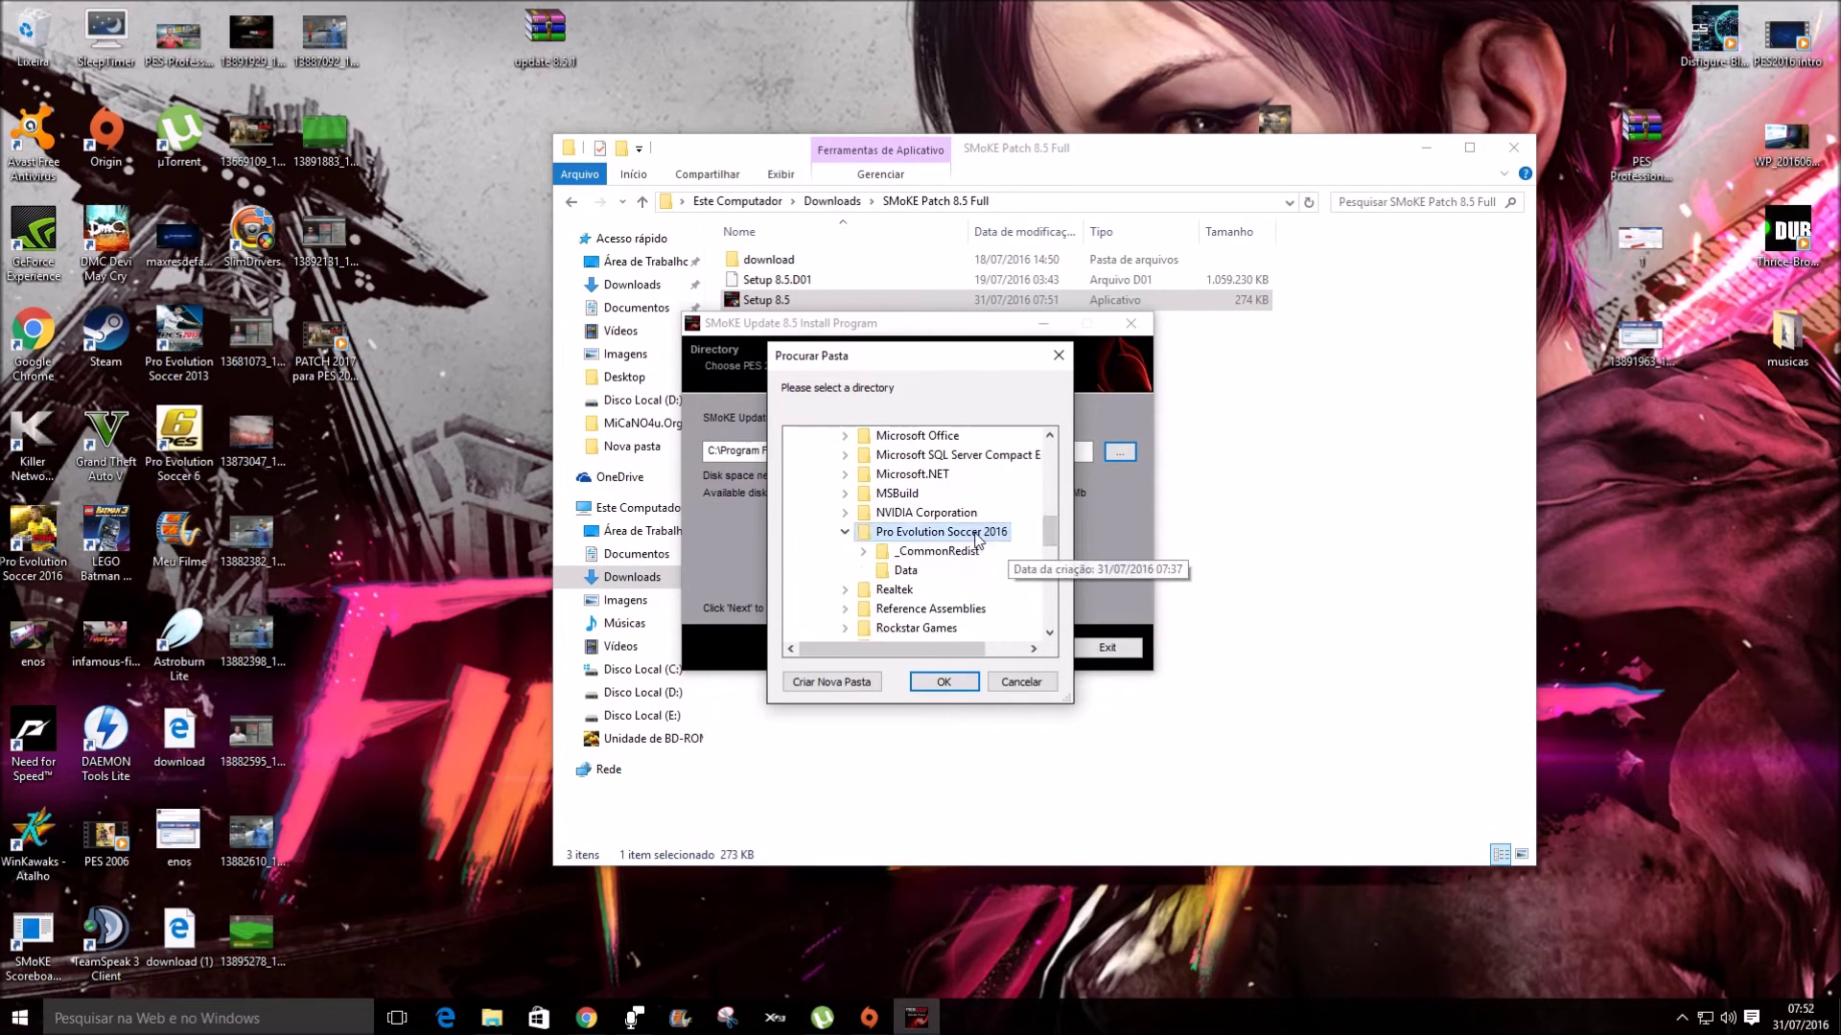
click(942, 683)
click(1020, 649)
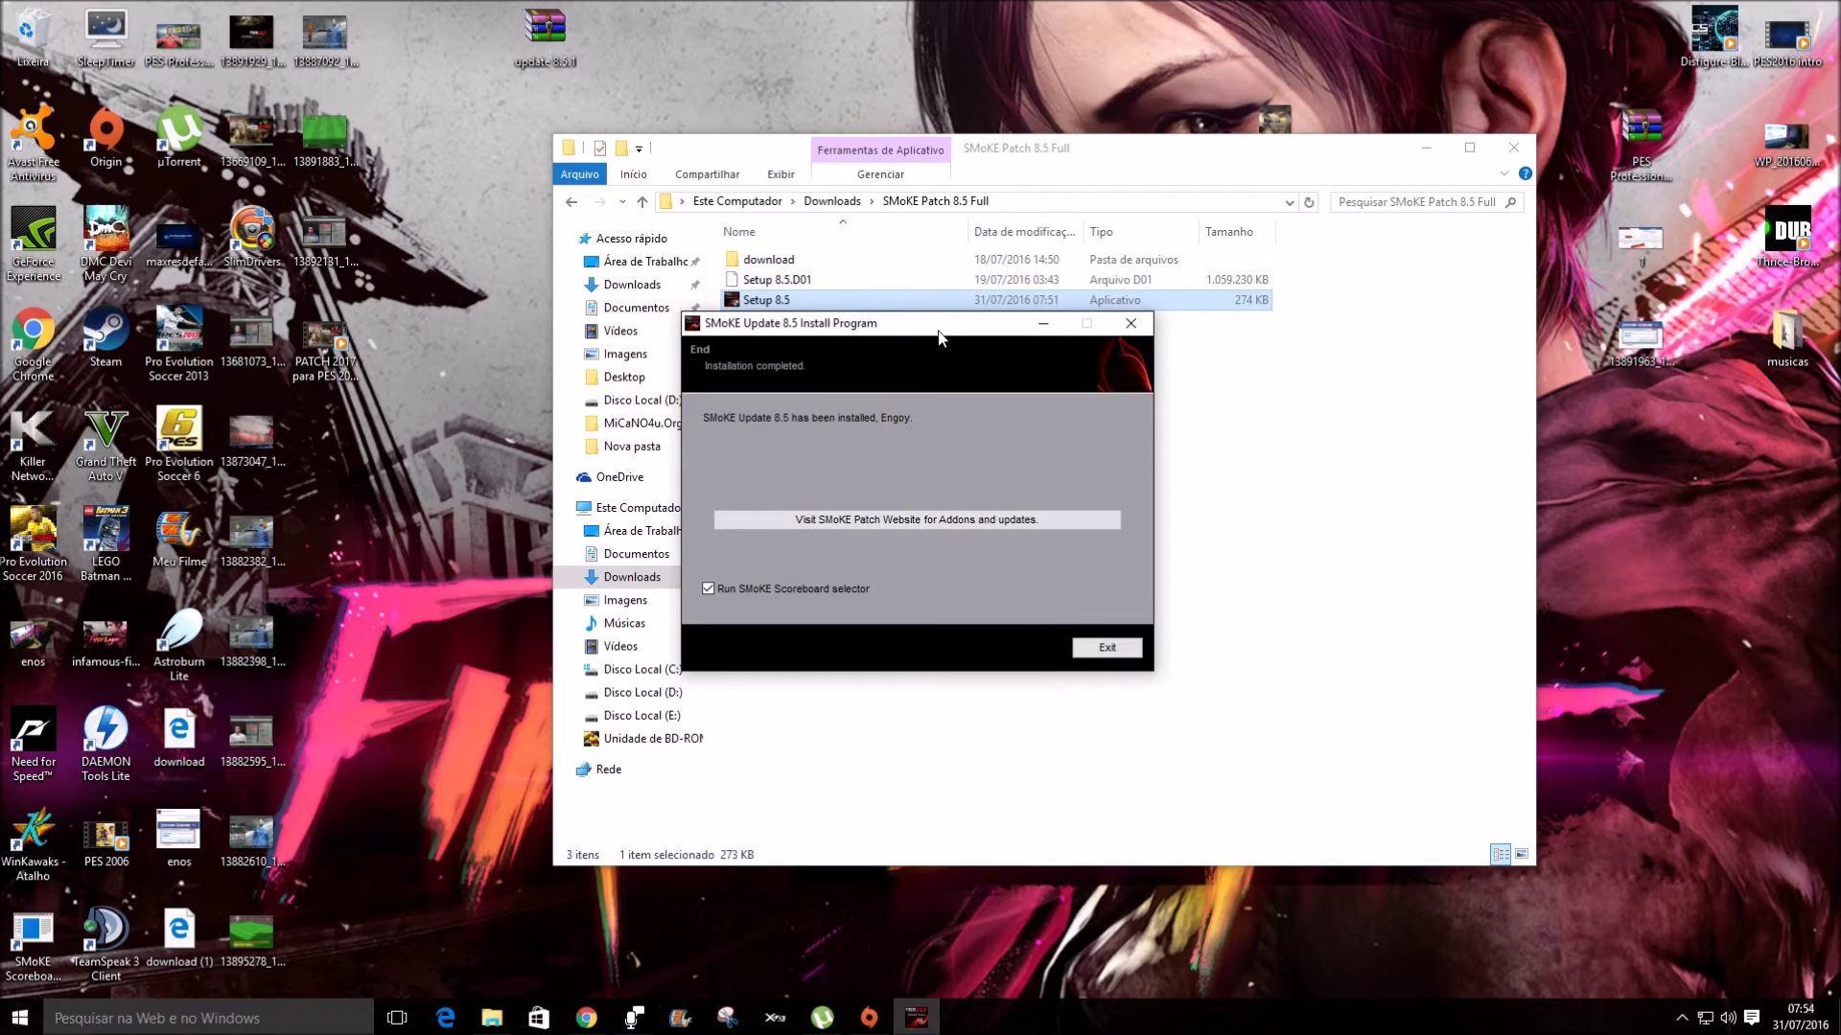
Exit the patch installer into the SMoKE Scoreboard selector and install the Default canal+ scoreboard in the Pro Evolution Soccer 2016 folder
click(989, 401)
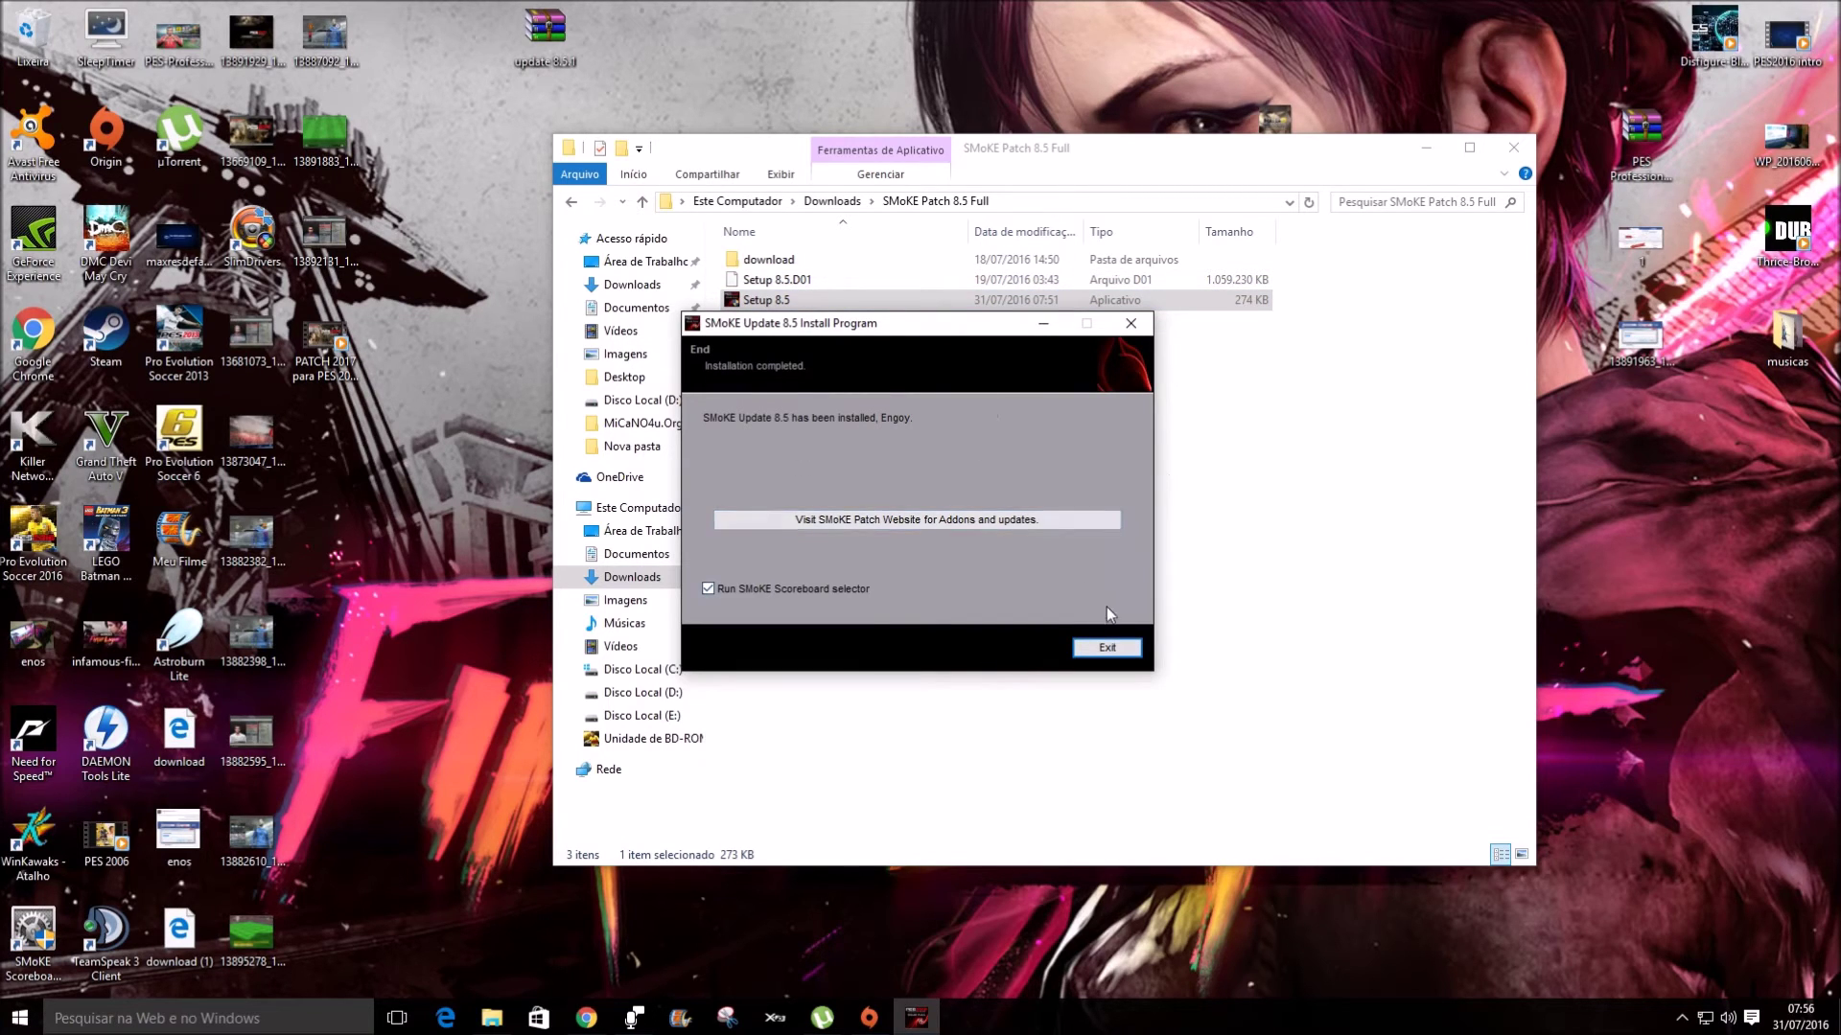
click(1107, 648)
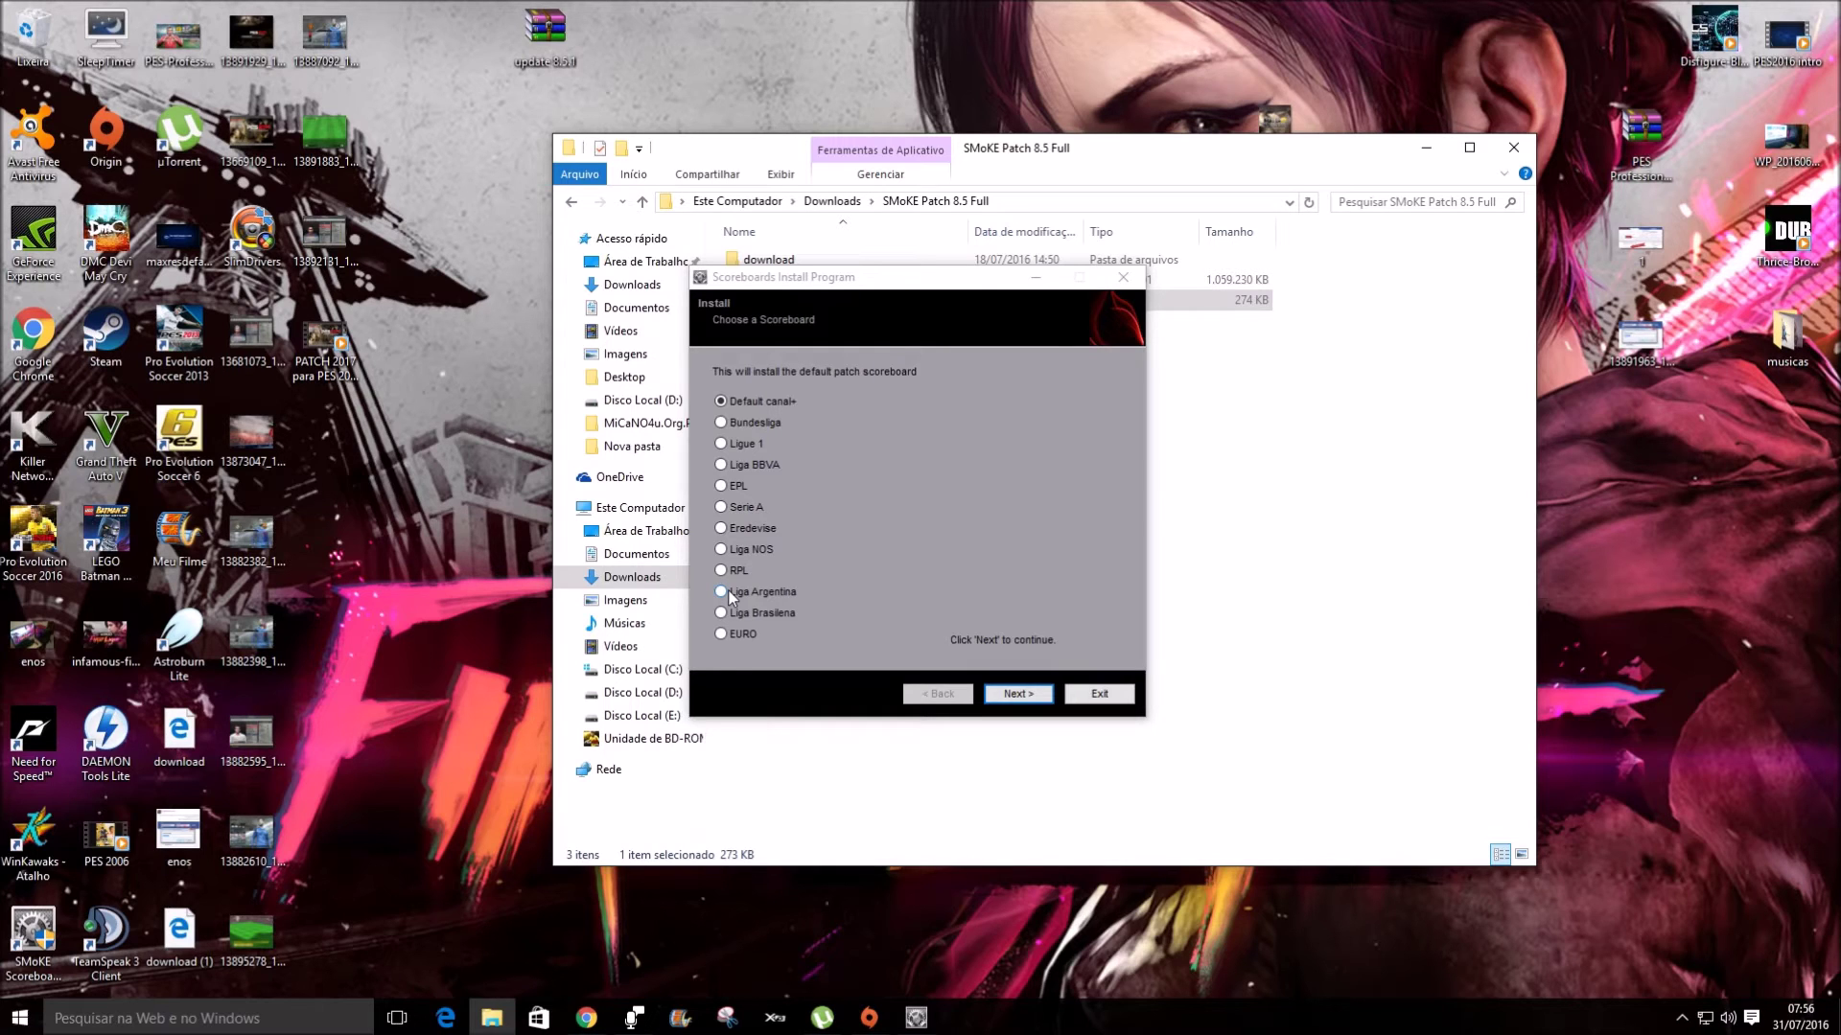
click(721, 423)
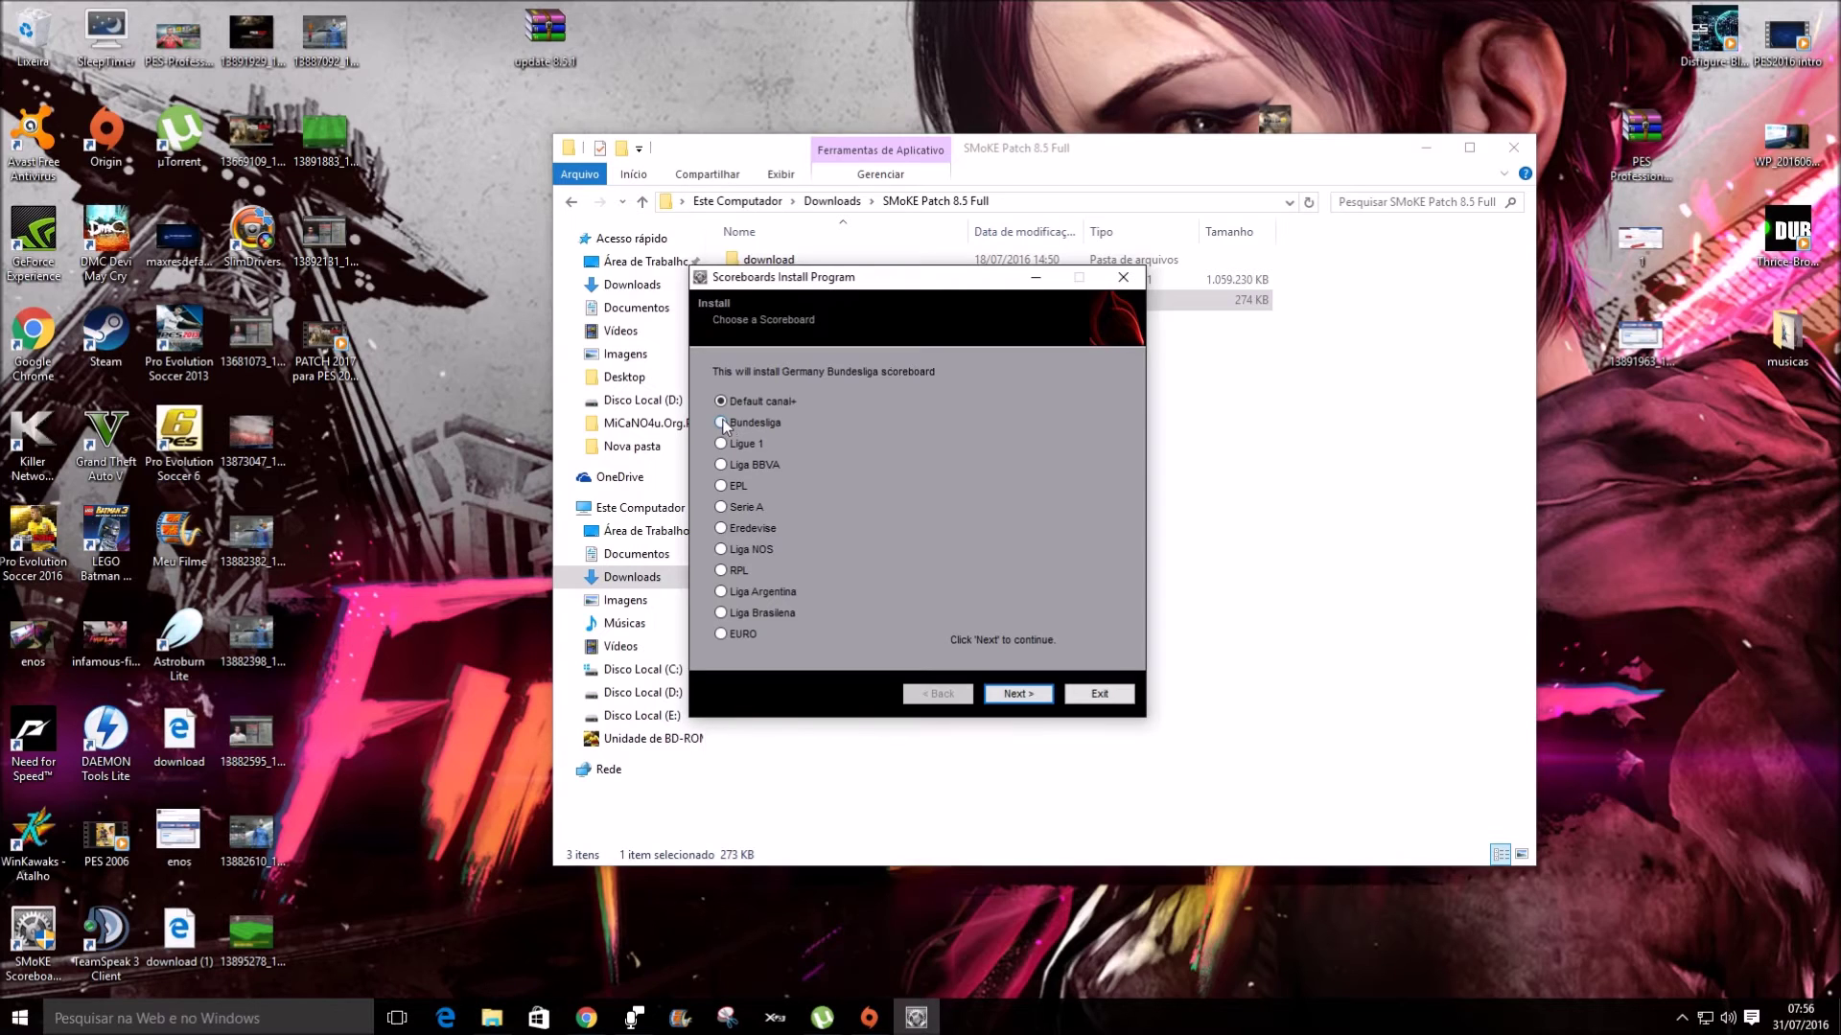
click(722, 444)
click(722, 465)
click(721, 400)
click(1045, 696)
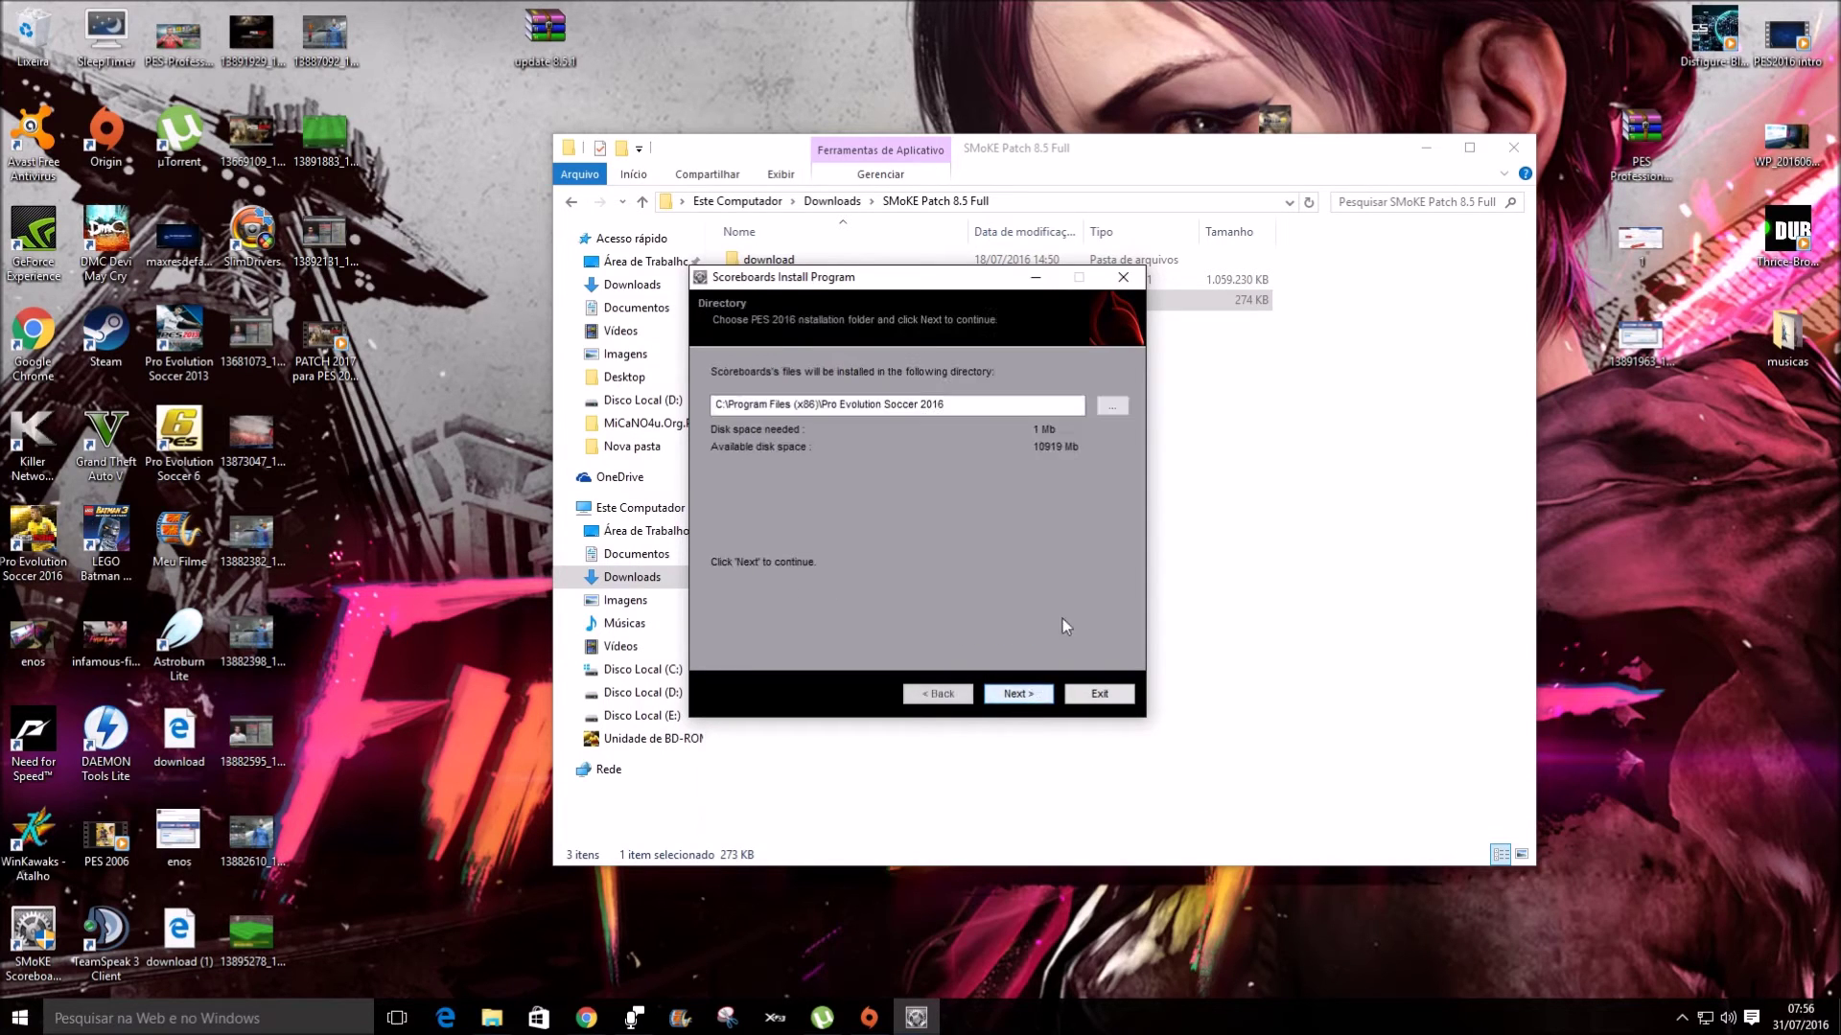
click(1048, 698)
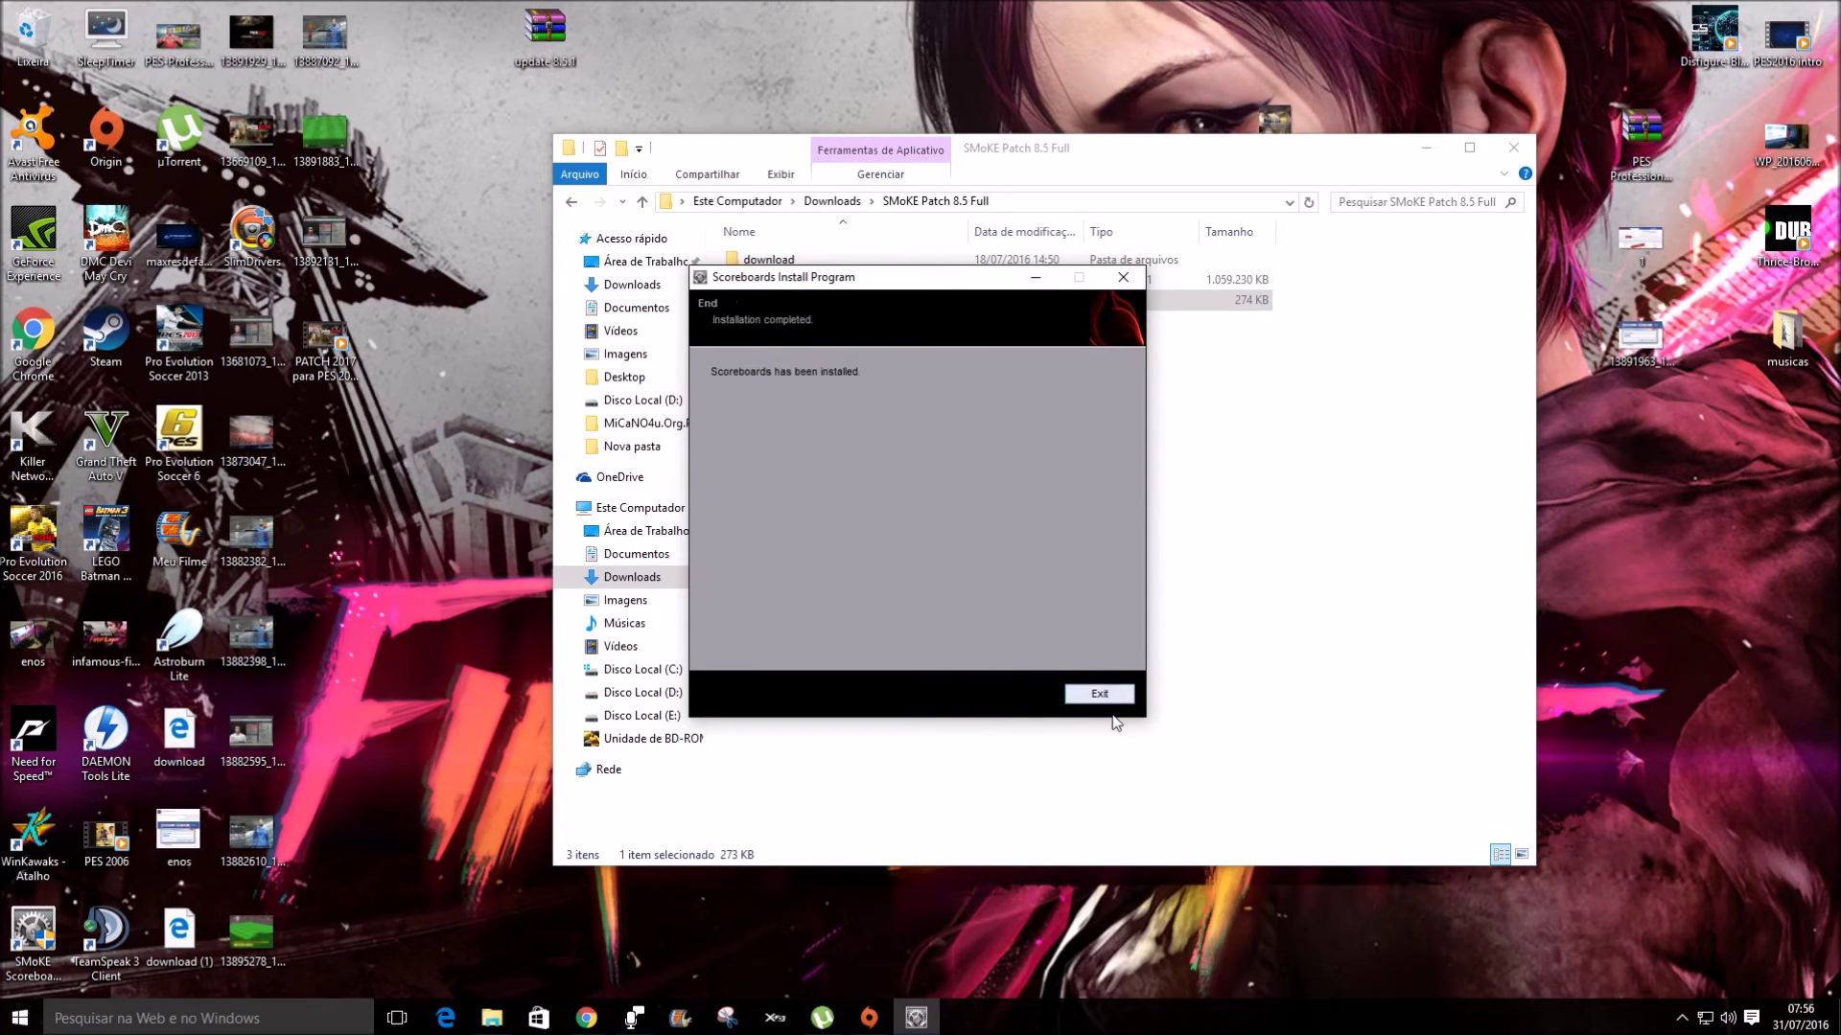
click(1099, 694)
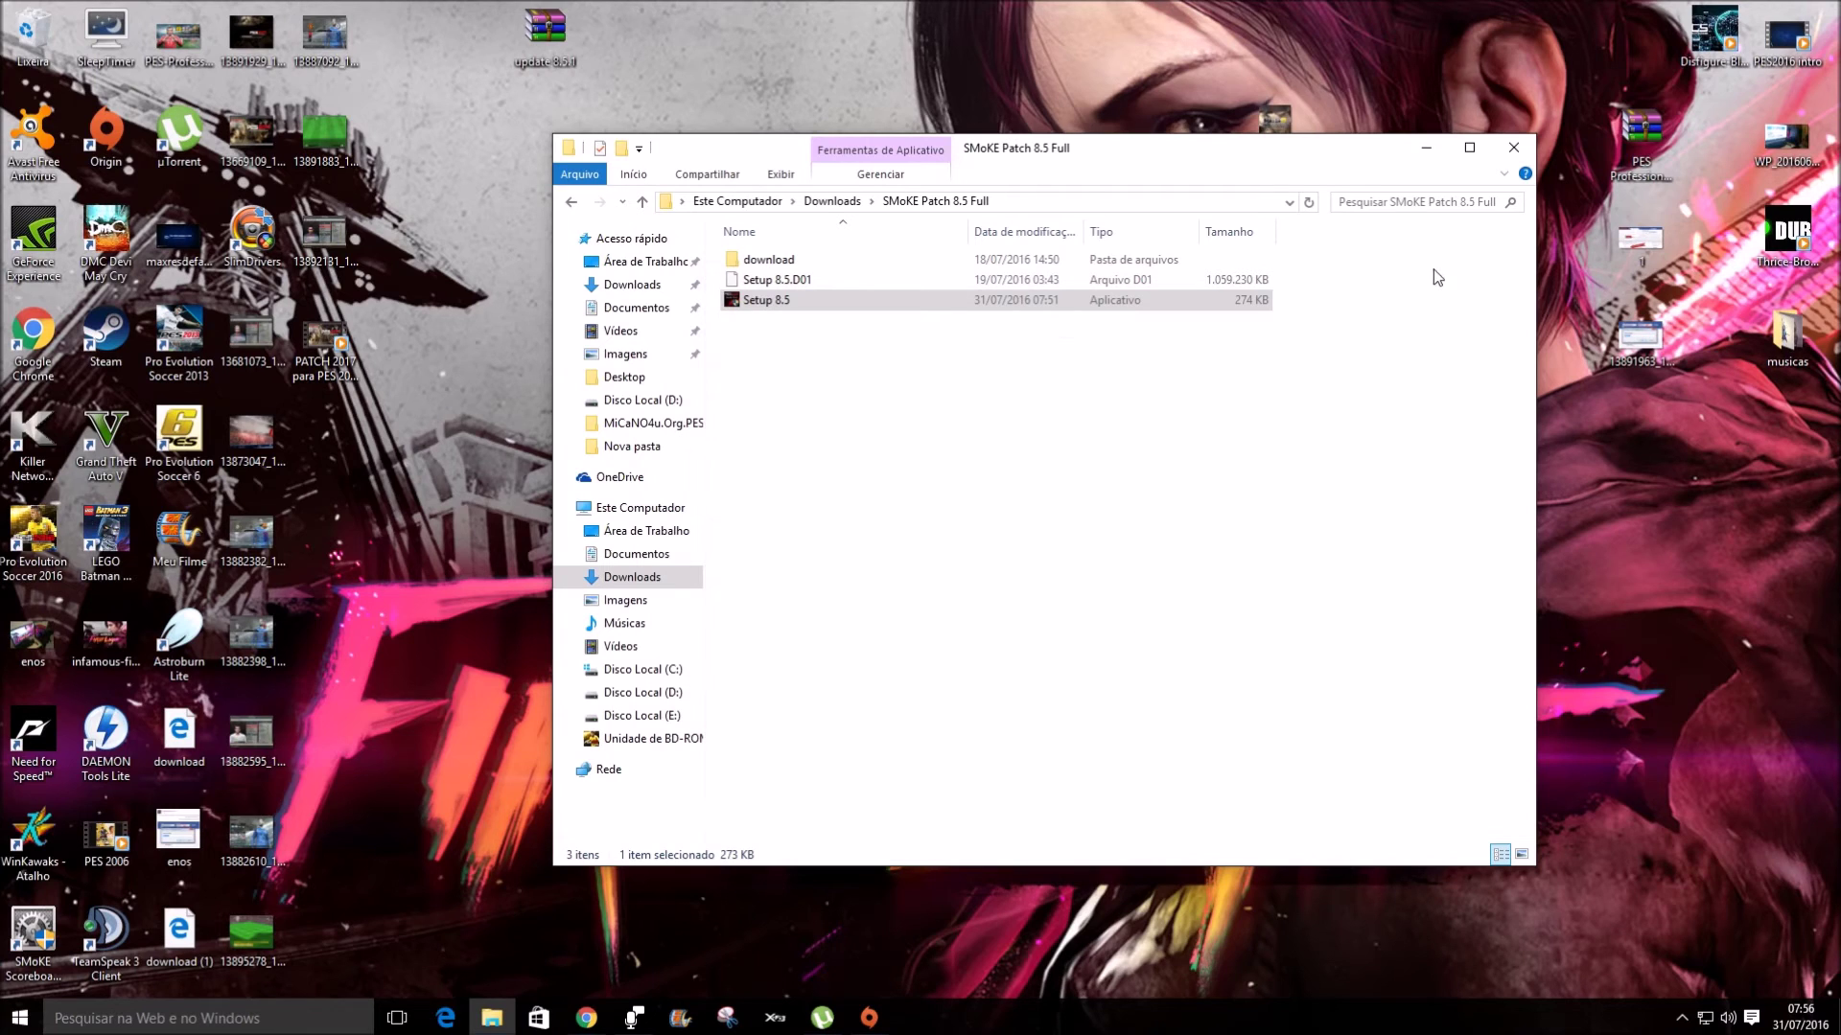
Close the patch folder, extract the update 8.5.1 archive on the desktop into its own folder and open that folder
click(1512, 148)
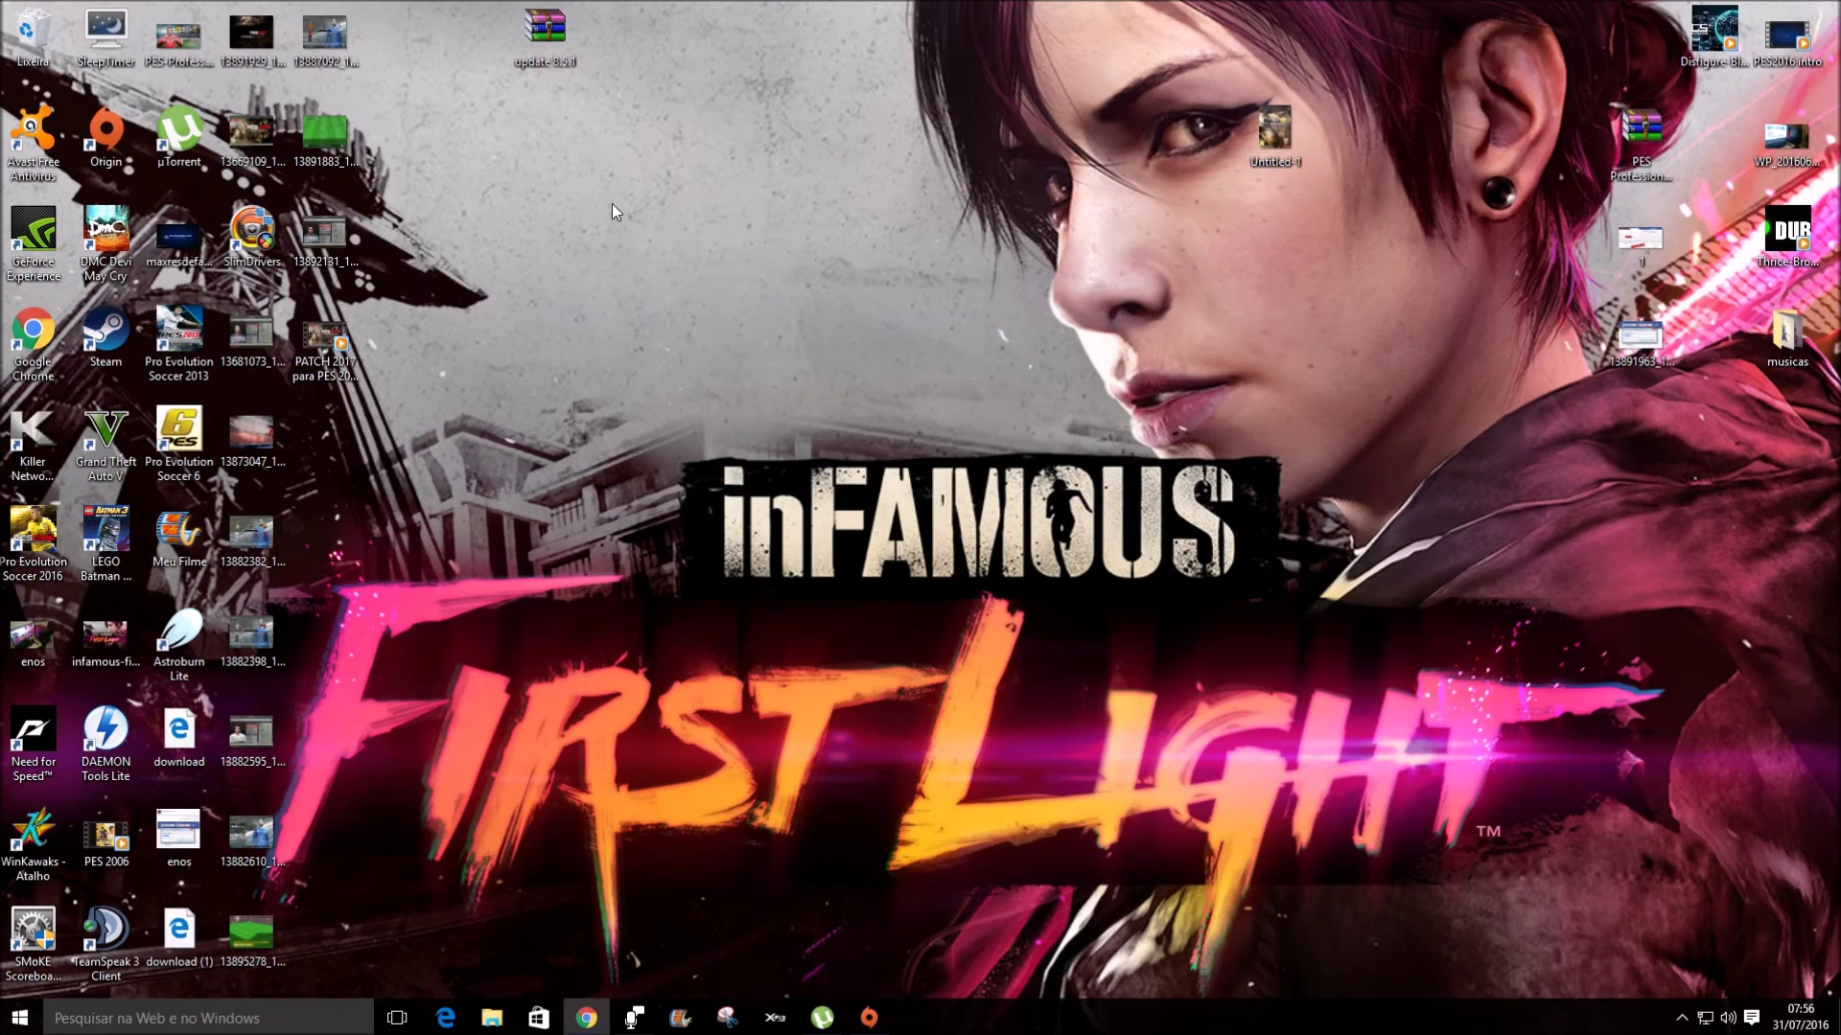
right_click(553, 40)
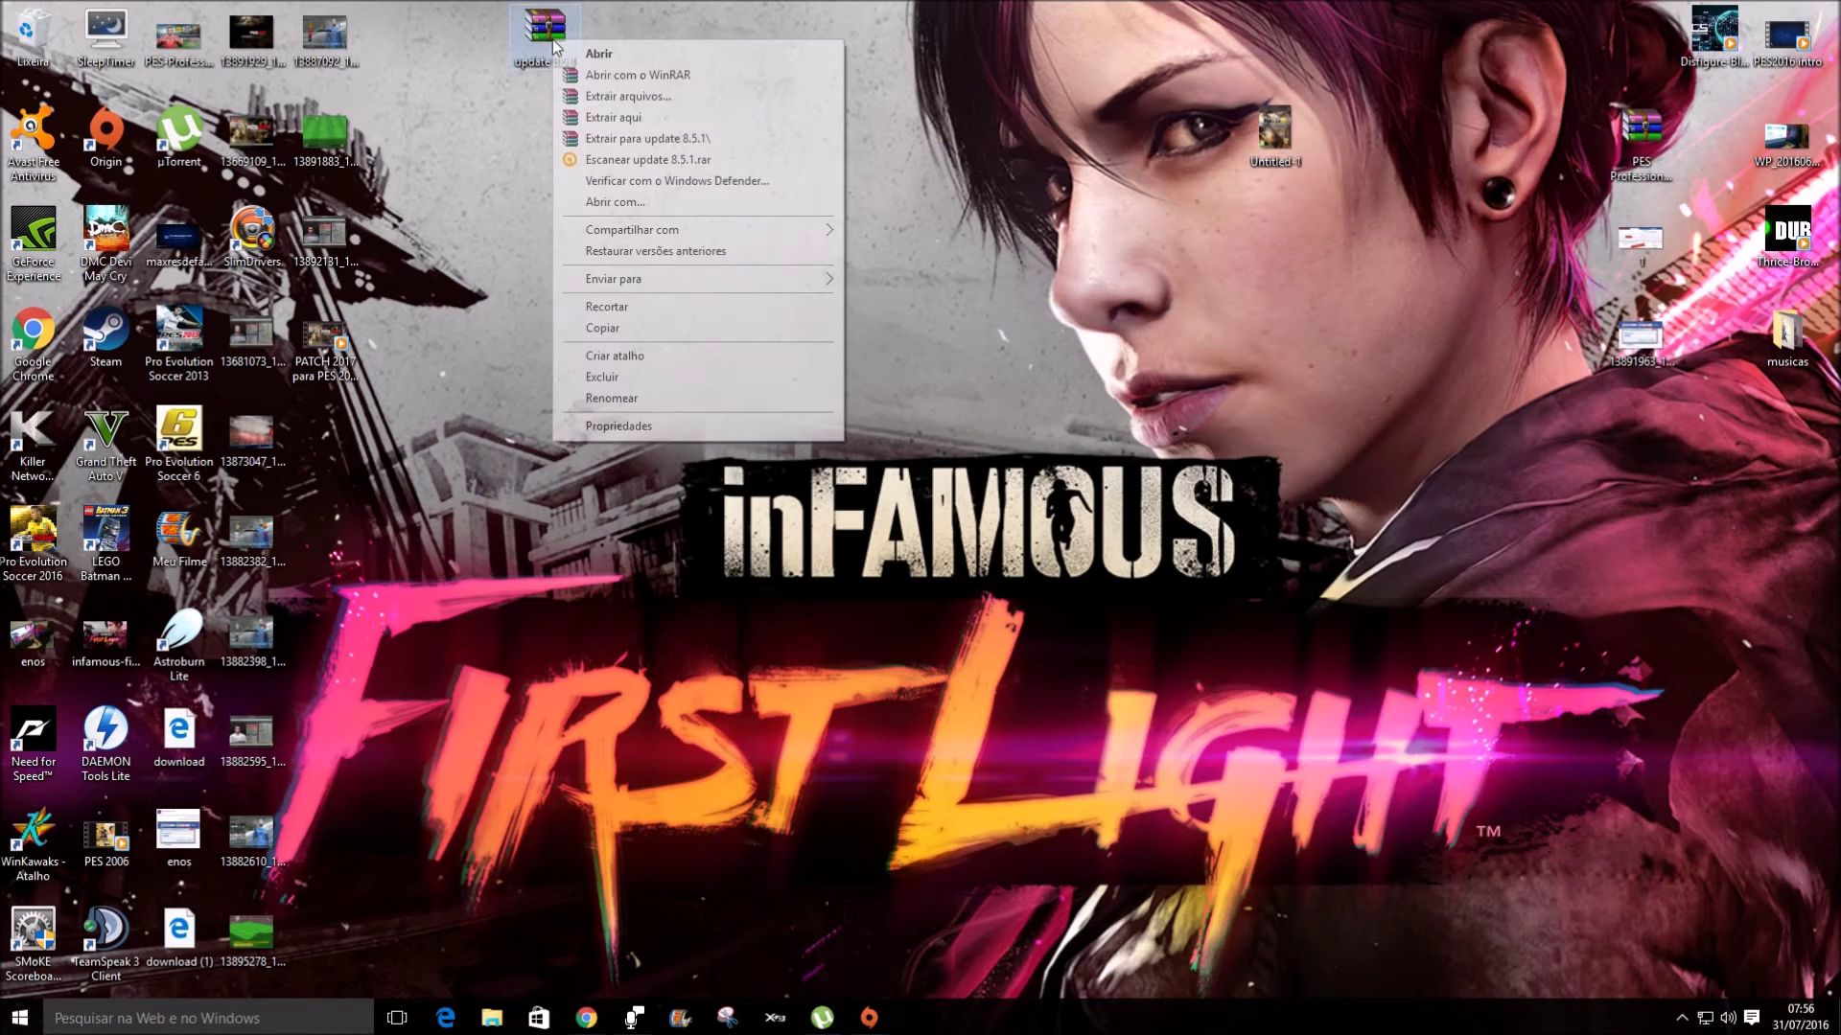
click(639, 140)
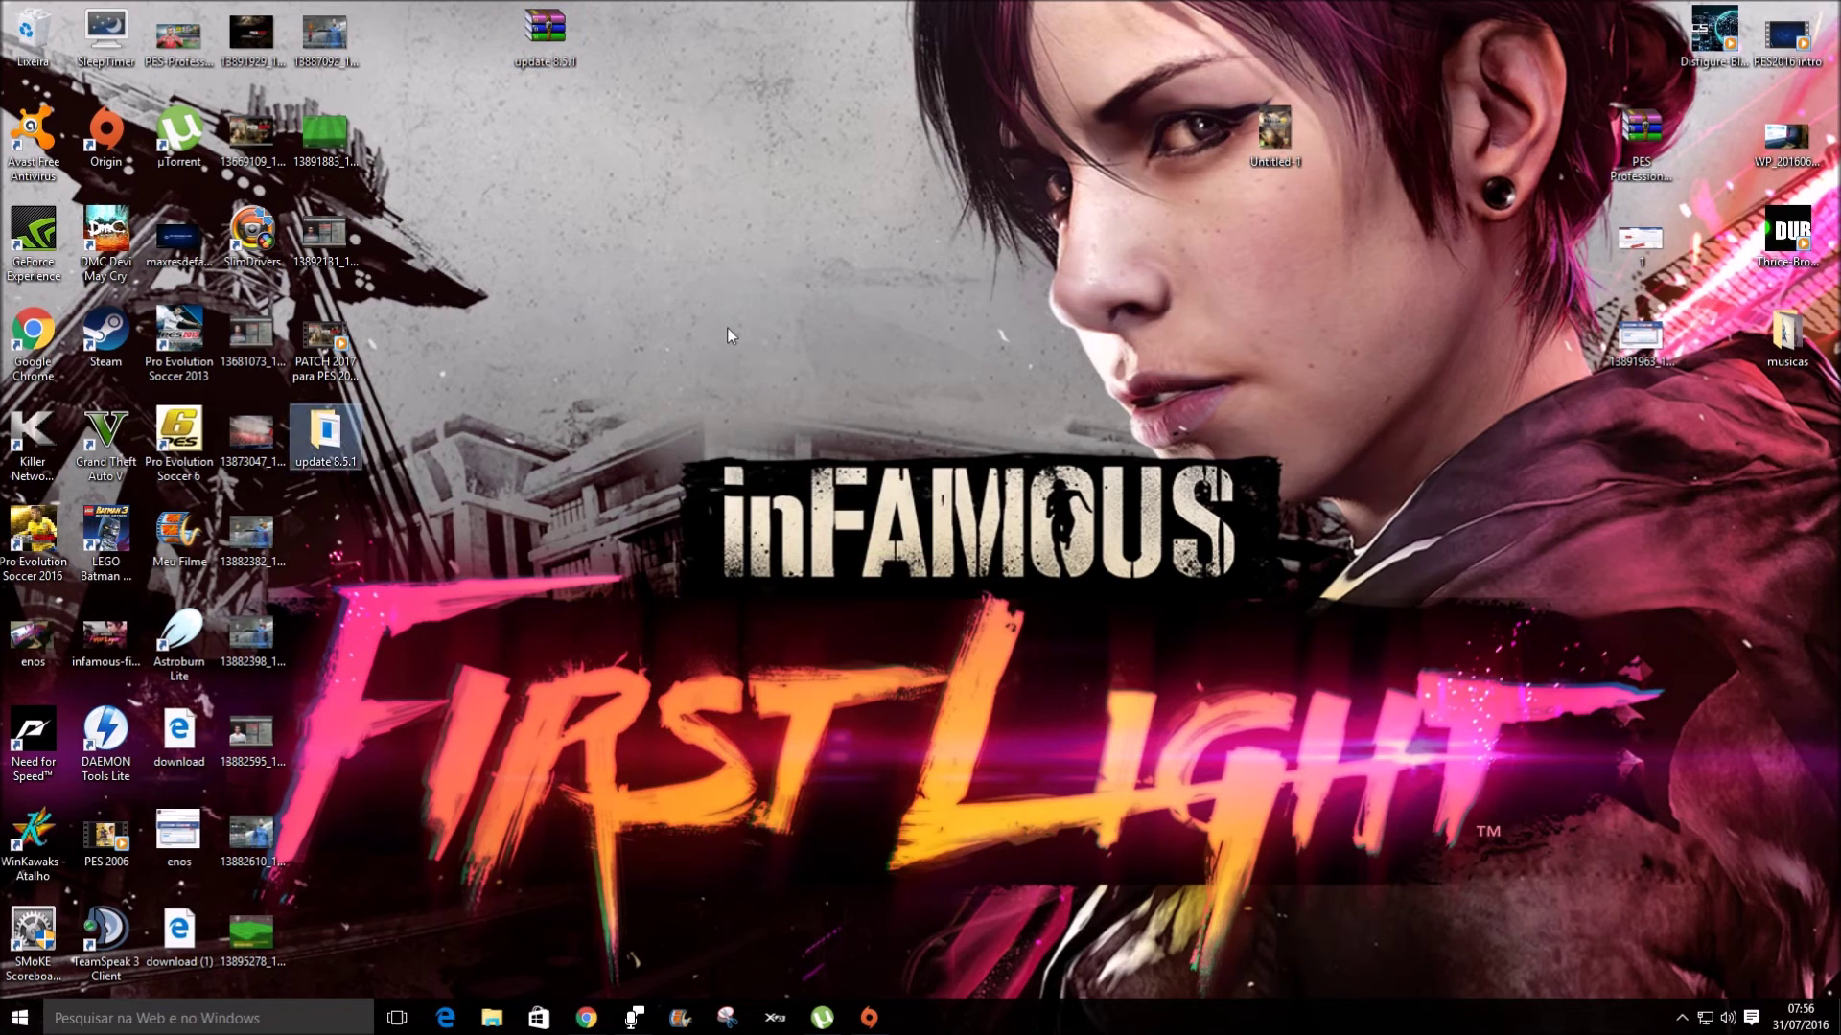
double_click(335, 446)
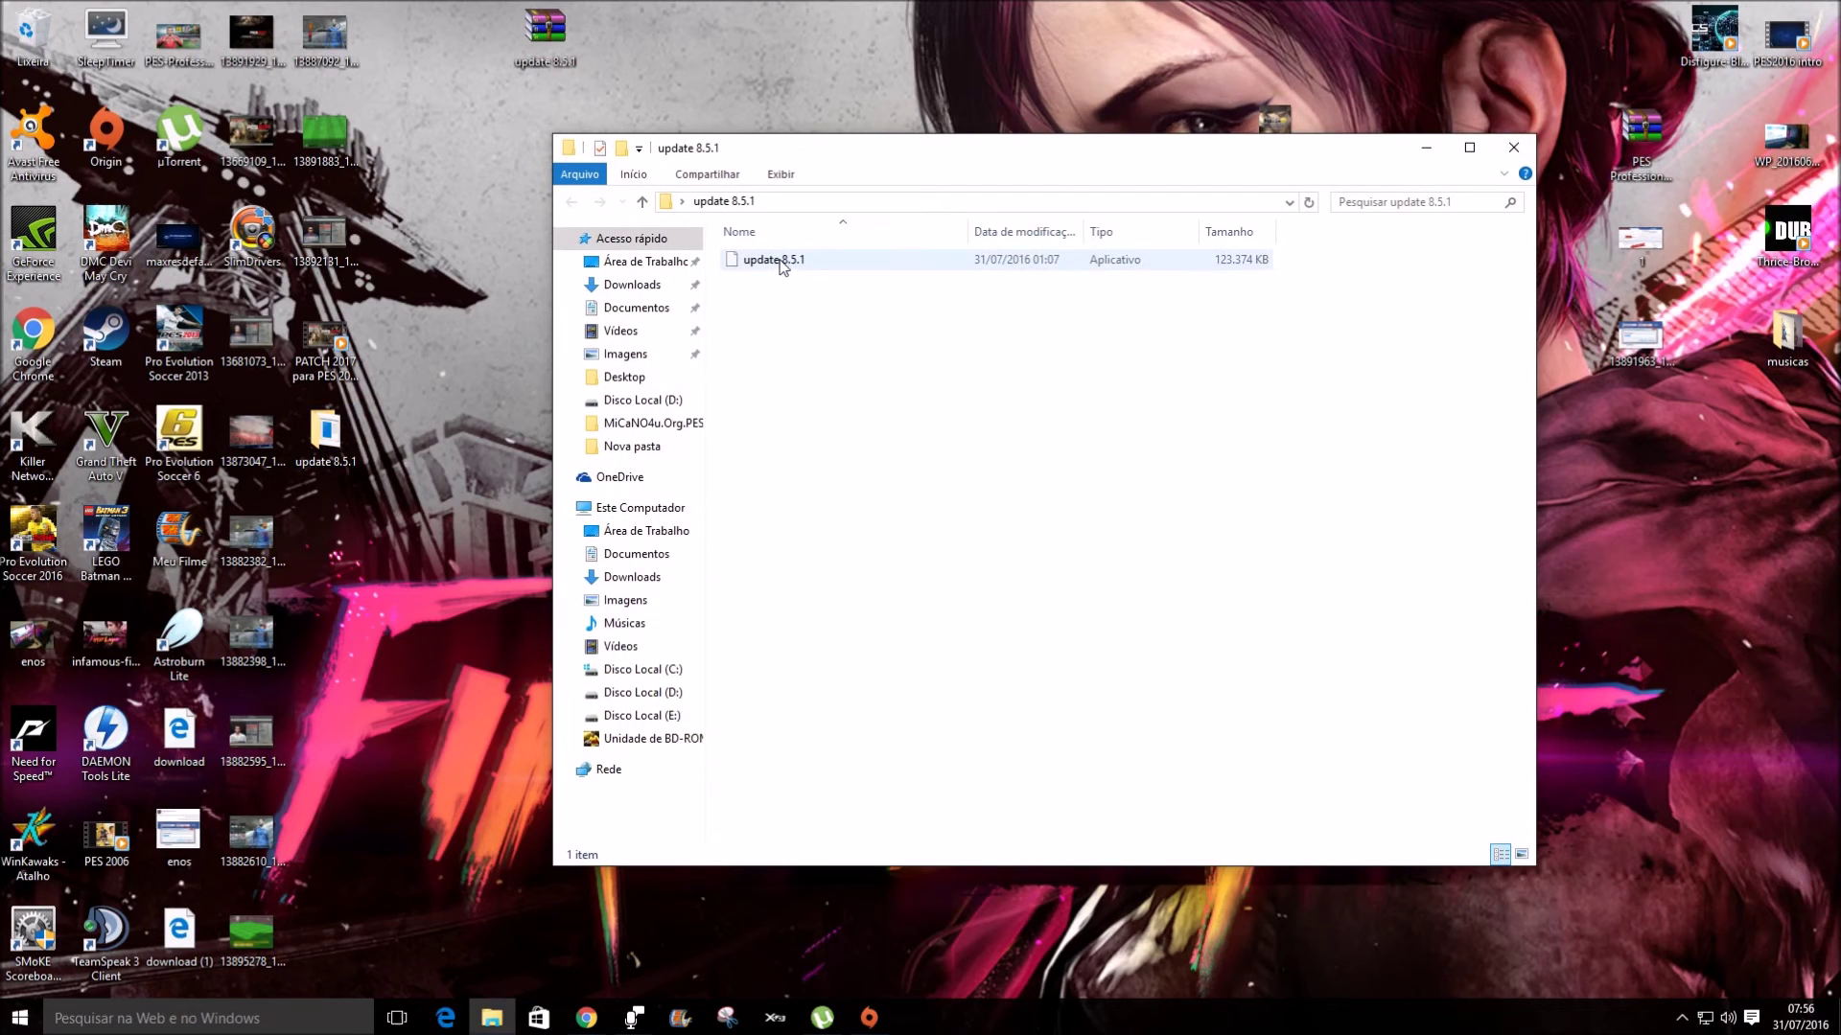
right_click(805, 362)
click(861, 439)
Run update 8.5.1 despite the SmartScreen block, allow it to make changes and continue to the installation directory
double_click(782, 260)
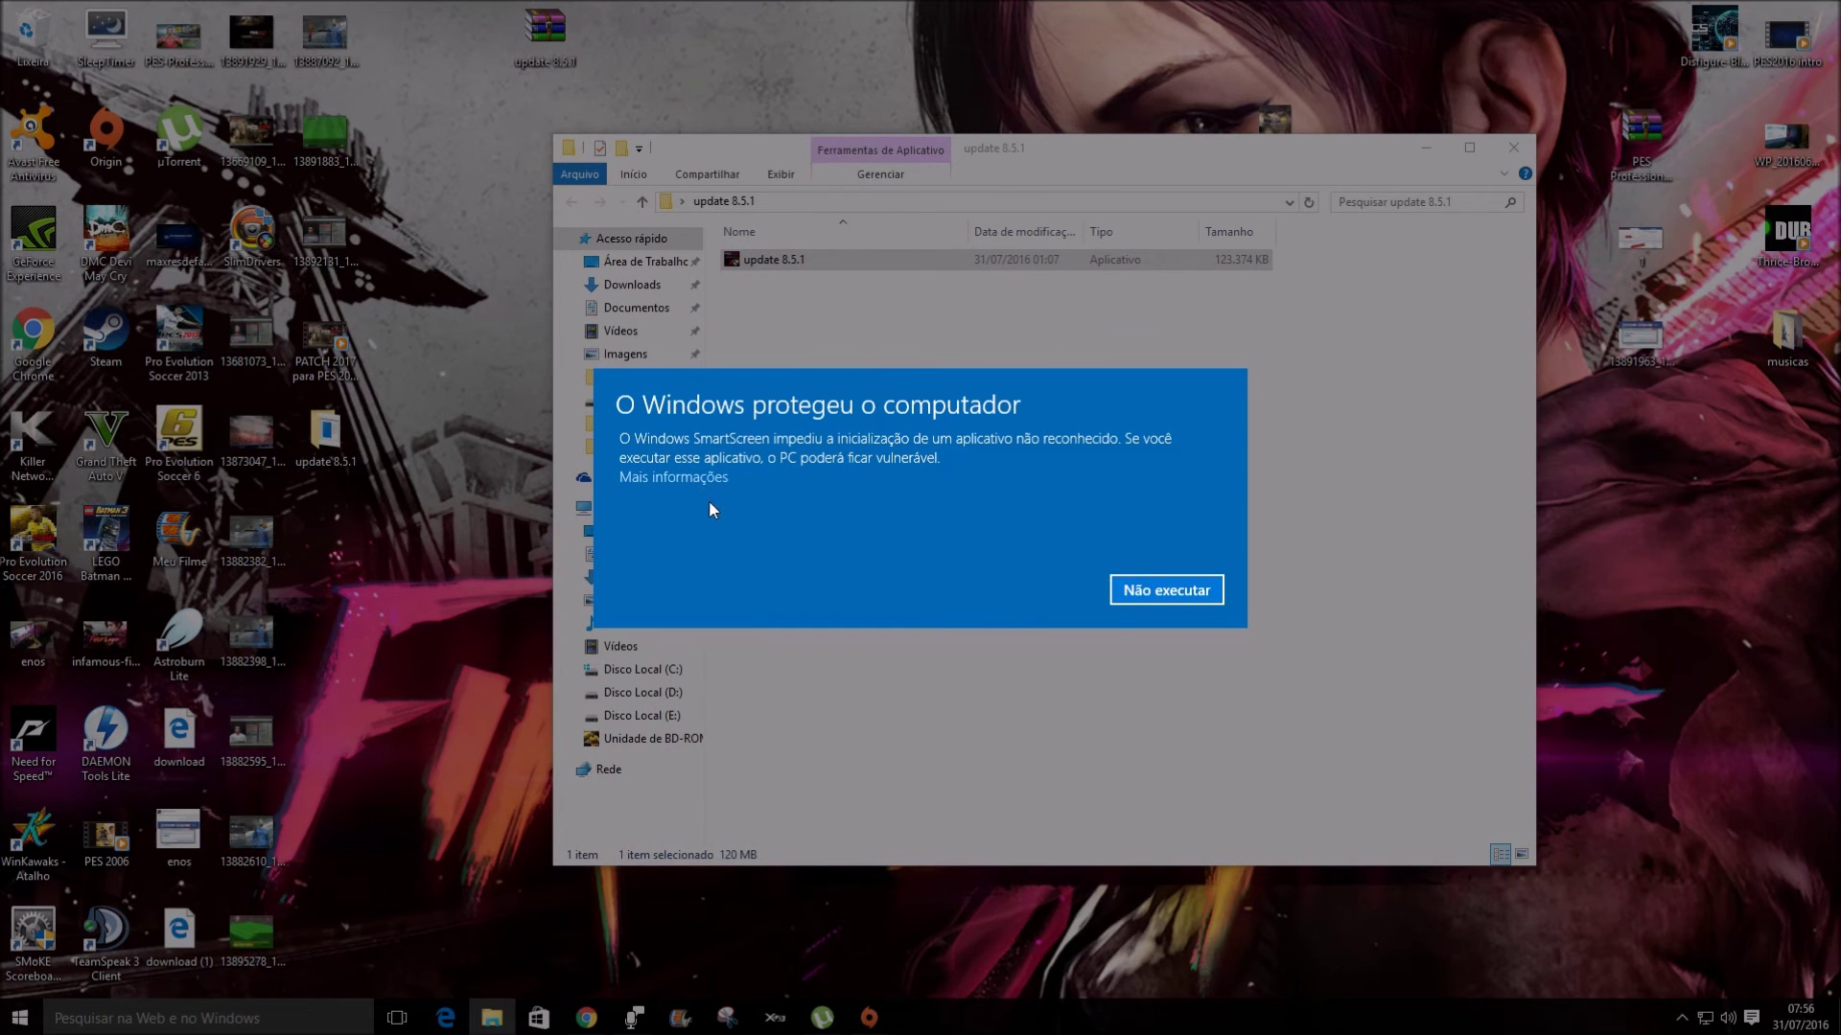
click(677, 480)
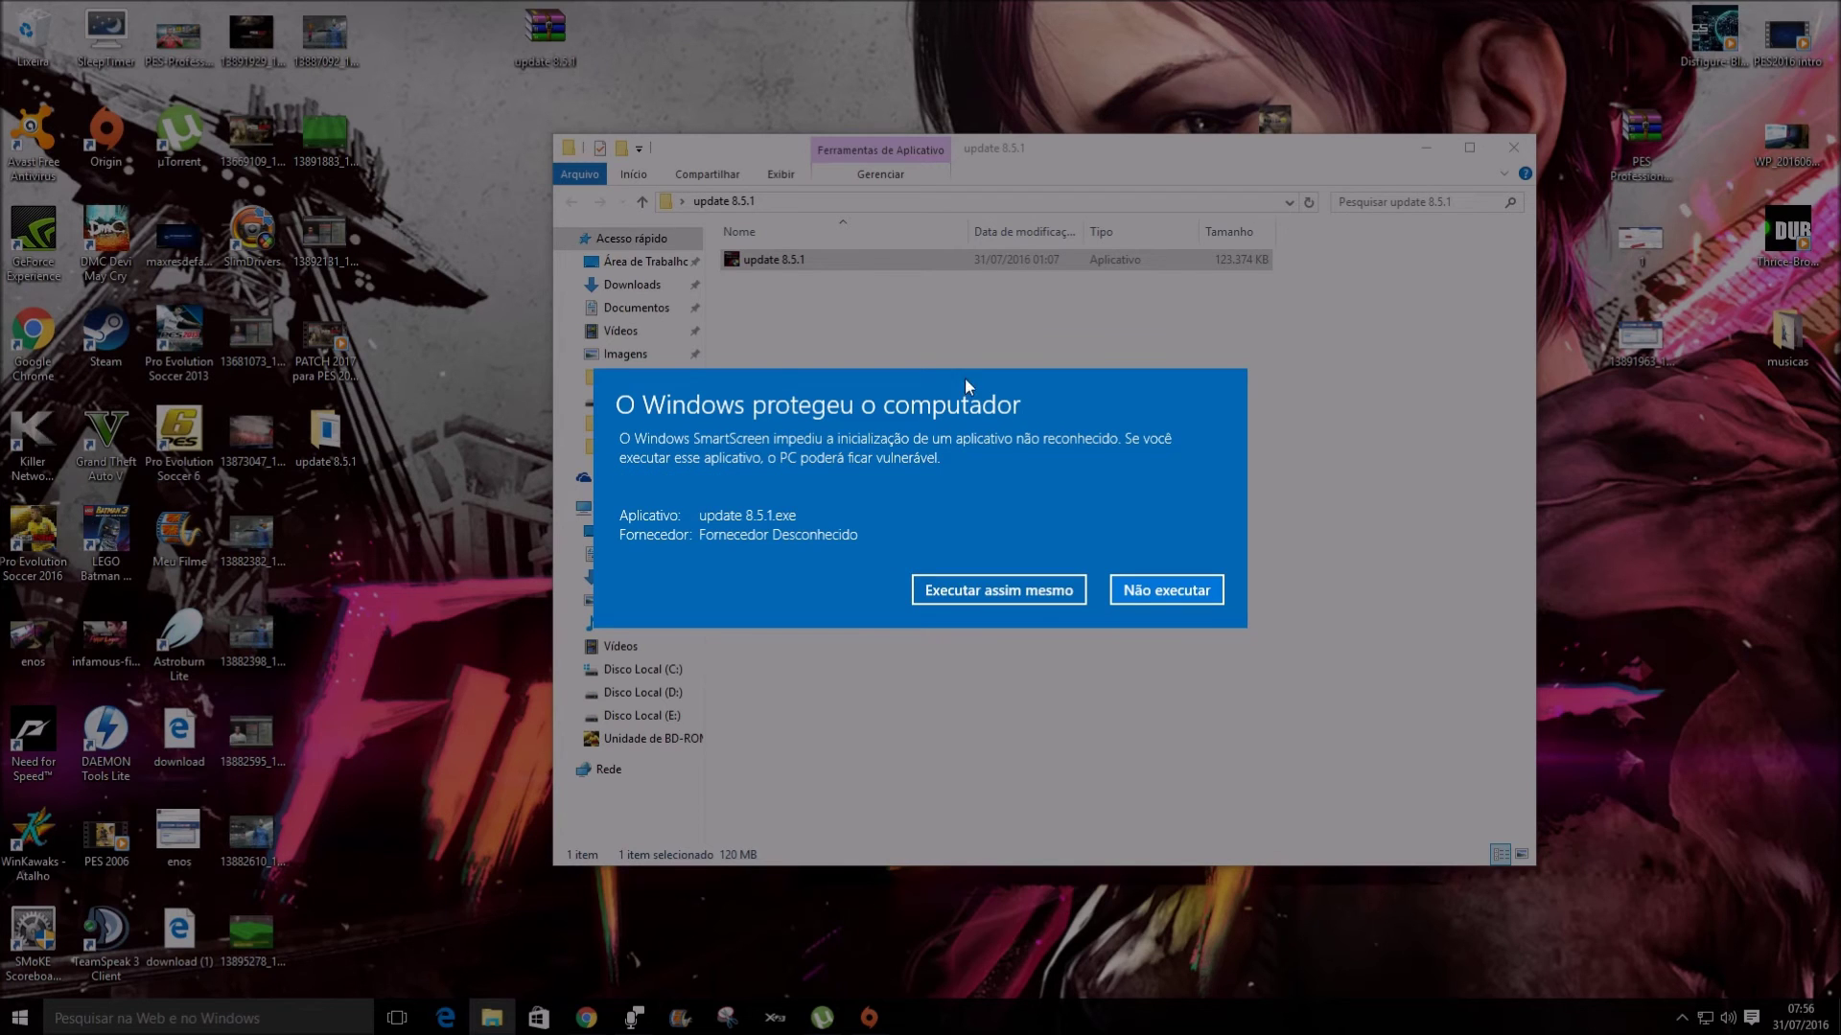
click(968, 592)
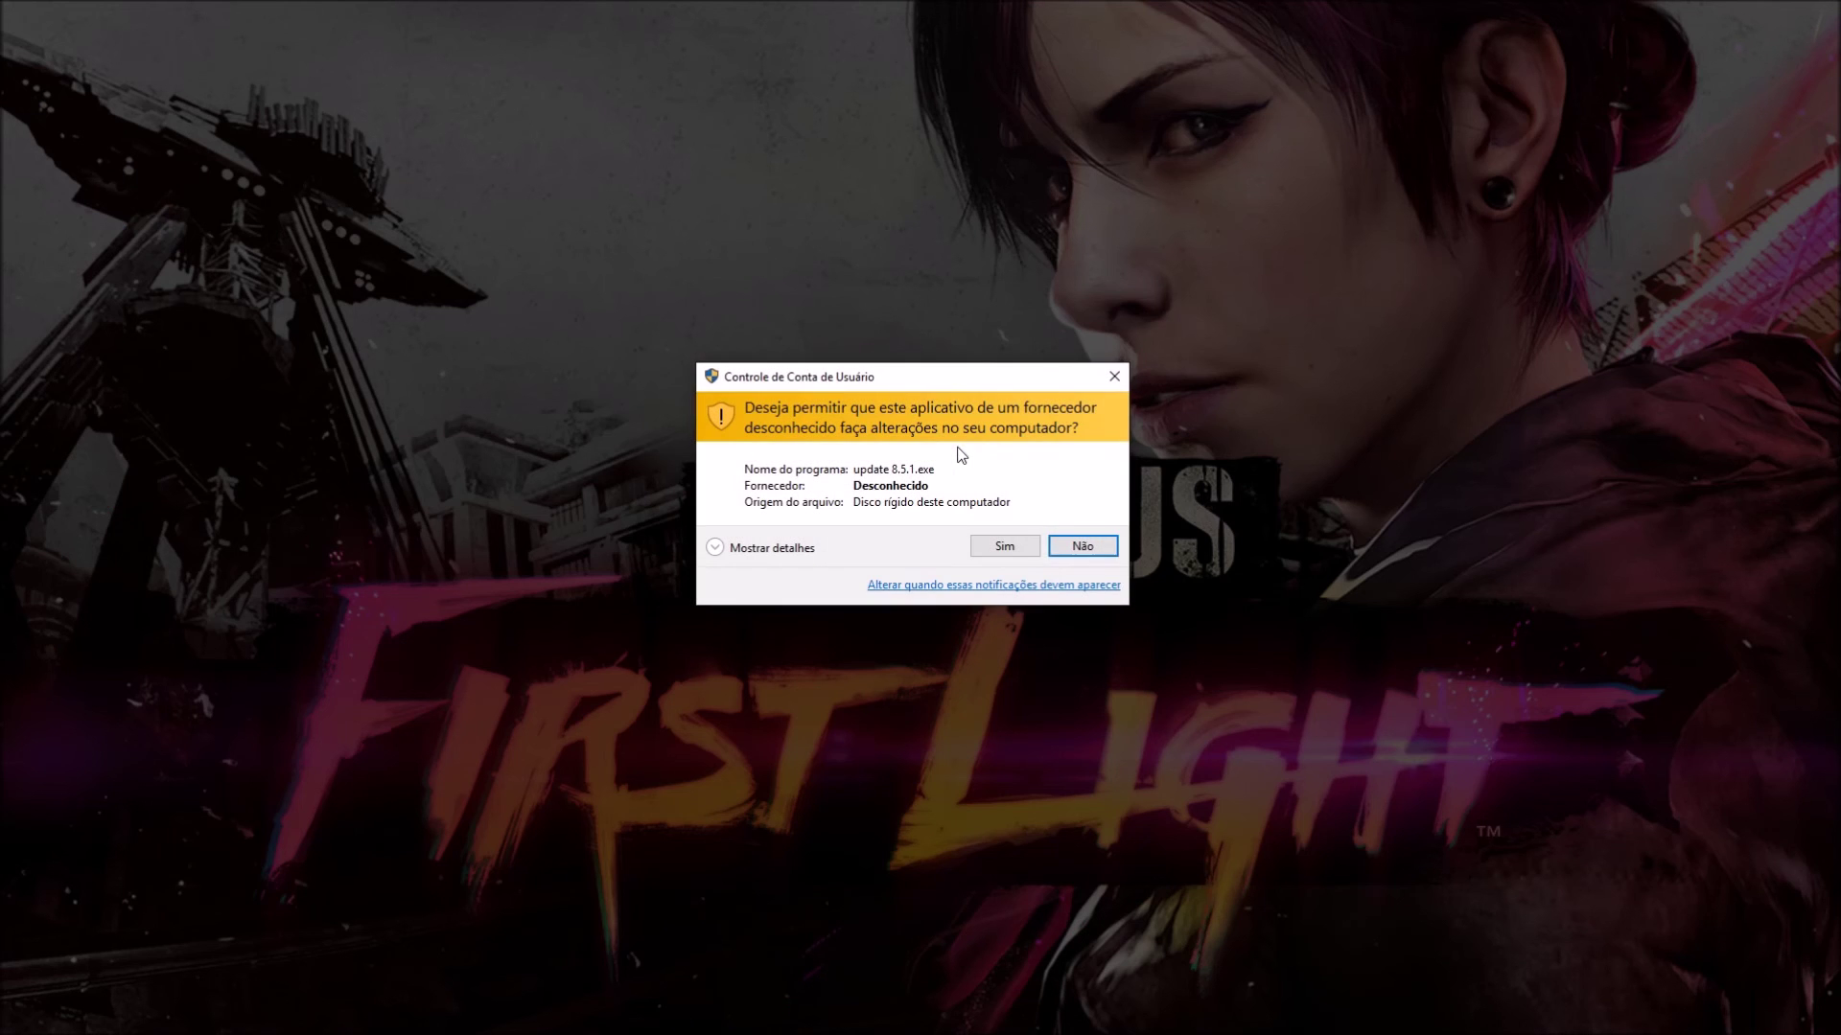
click(997, 547)
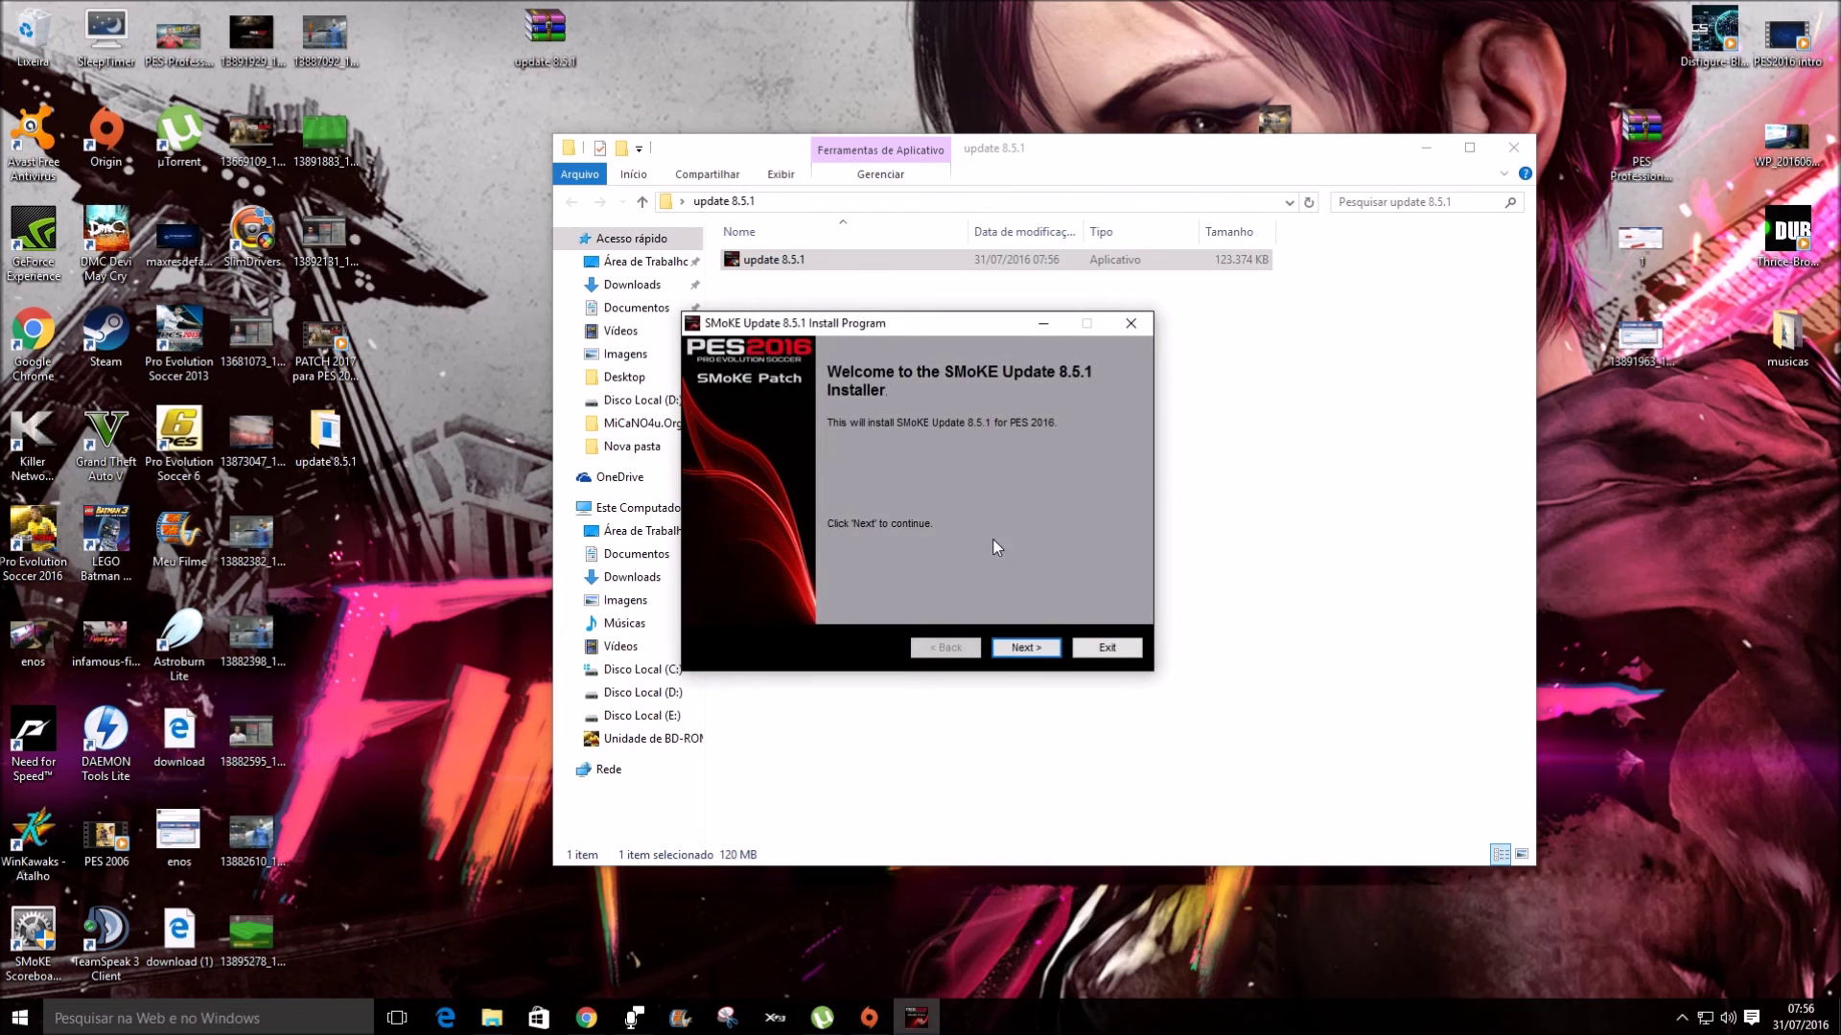
click(1027, 658)
click(1028, 659)
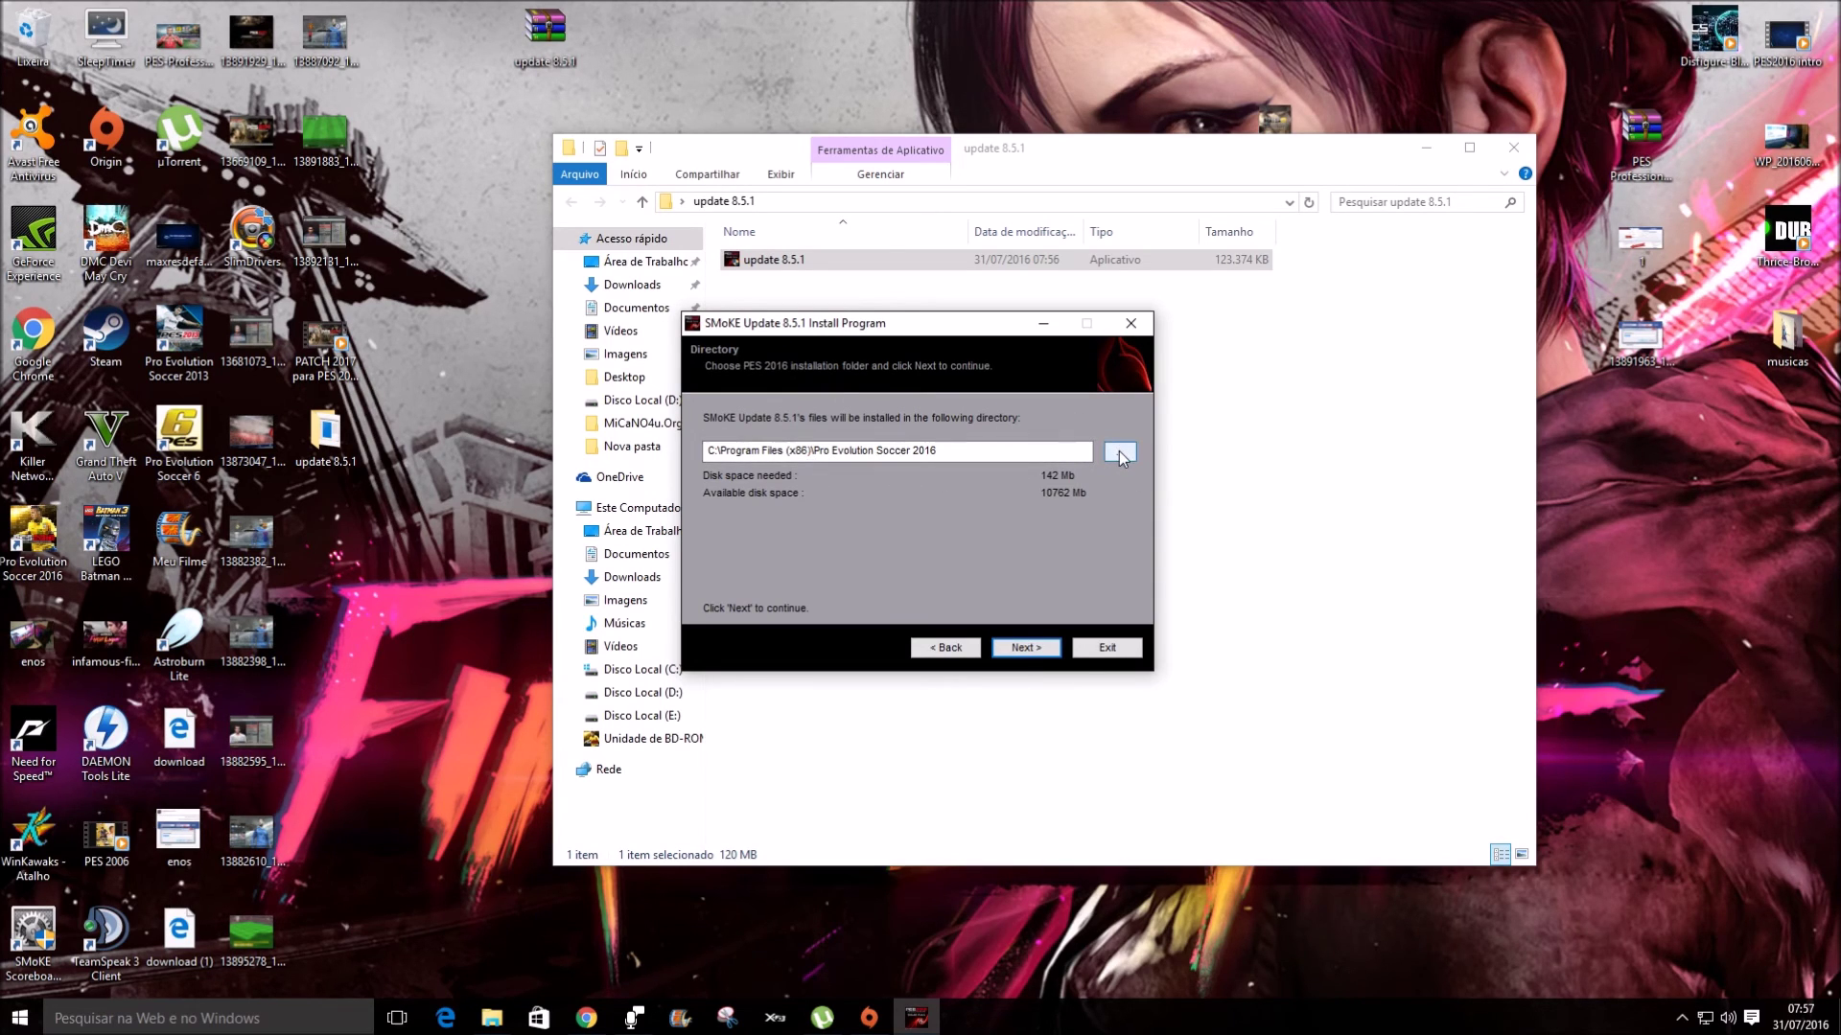
Select Pro Evolution Soccer 2016 in Arquivos de Programas (x86) as the directory, install SMoKE Update 8.5.1 and exit the installer
click(1121, 452)
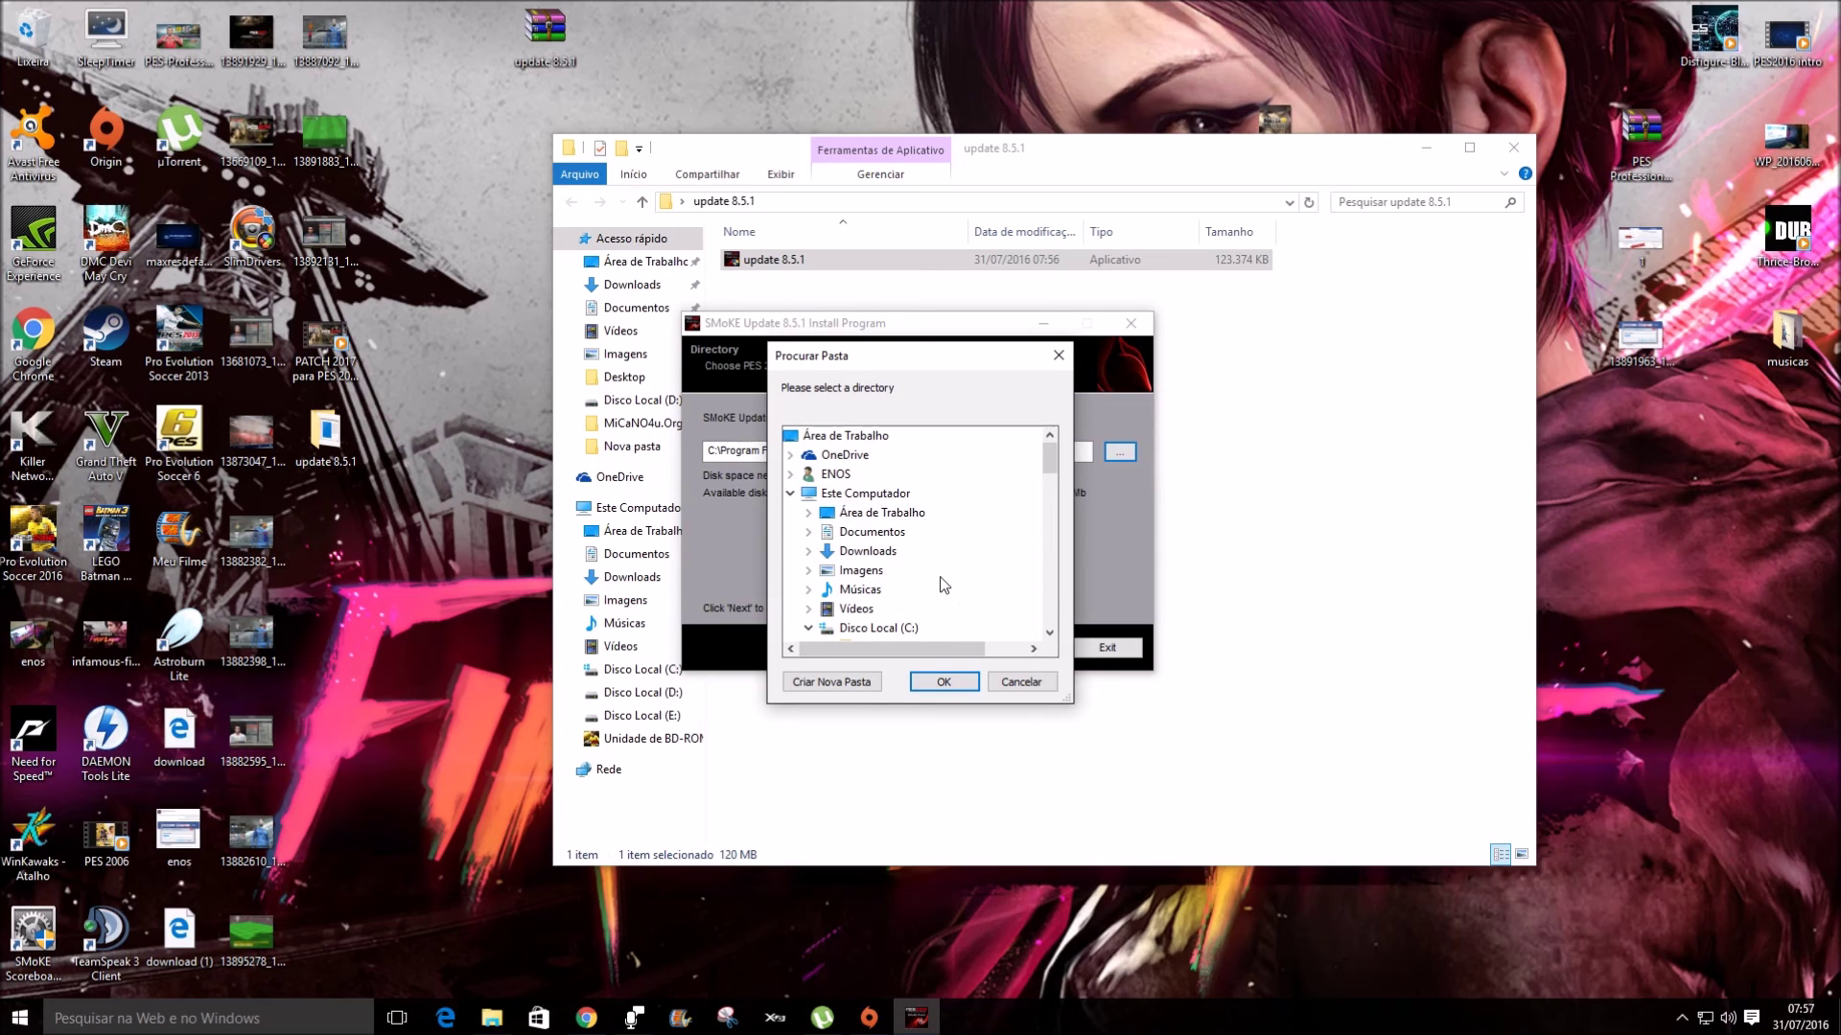
scroll(944, 599, down, 2)
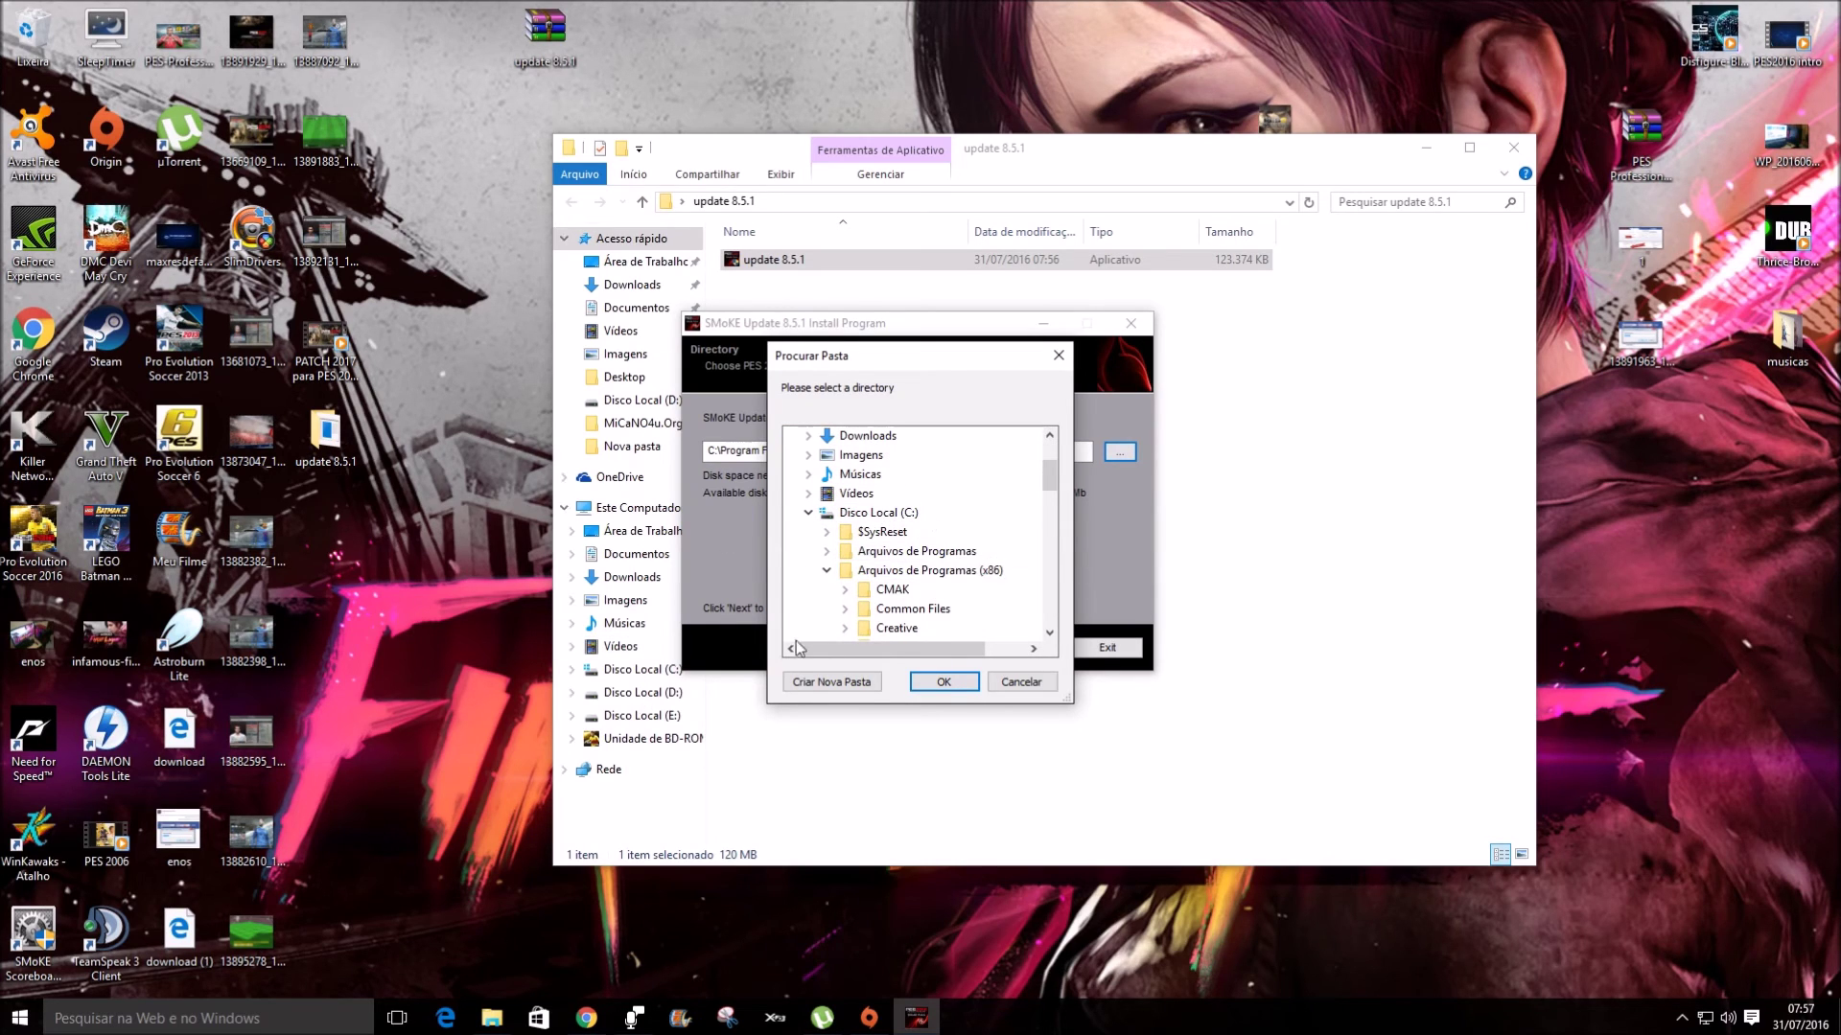
click(891, 519)
click(963, 573)
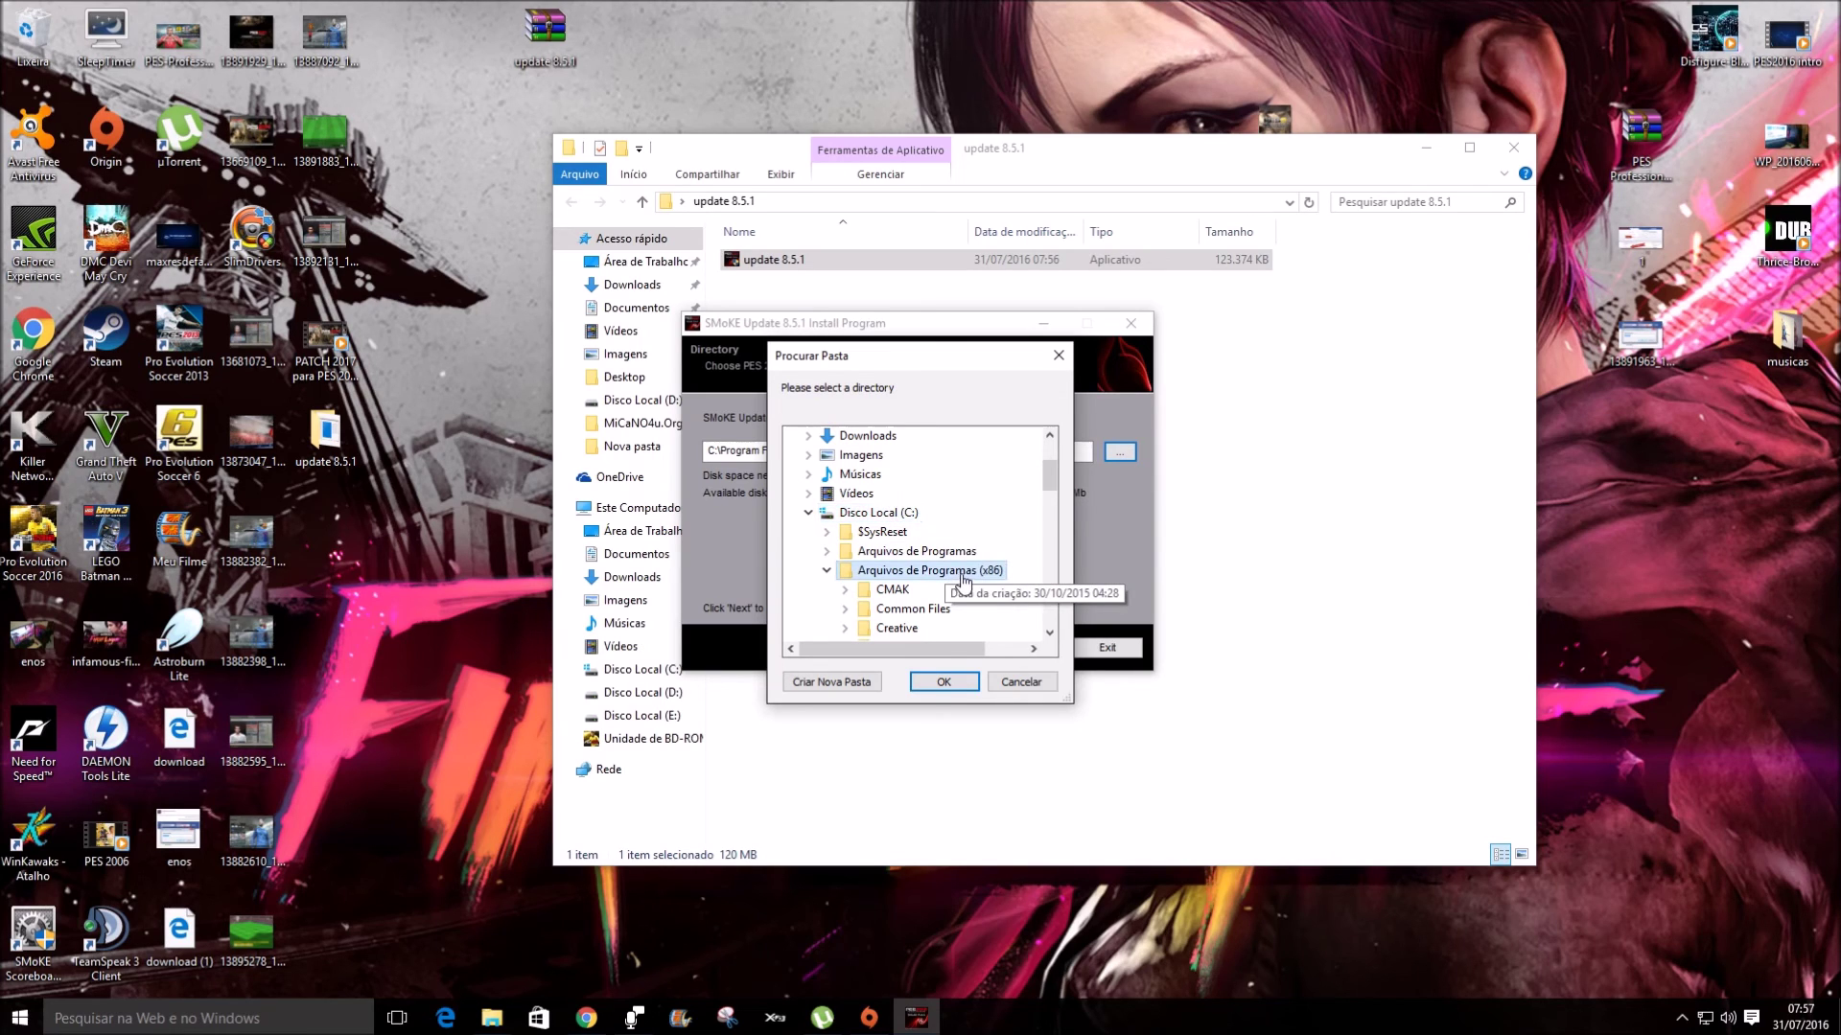
scroll(964, 579, down, 4)
scroll(955, 618, down, 3)
double_click(998, 522)
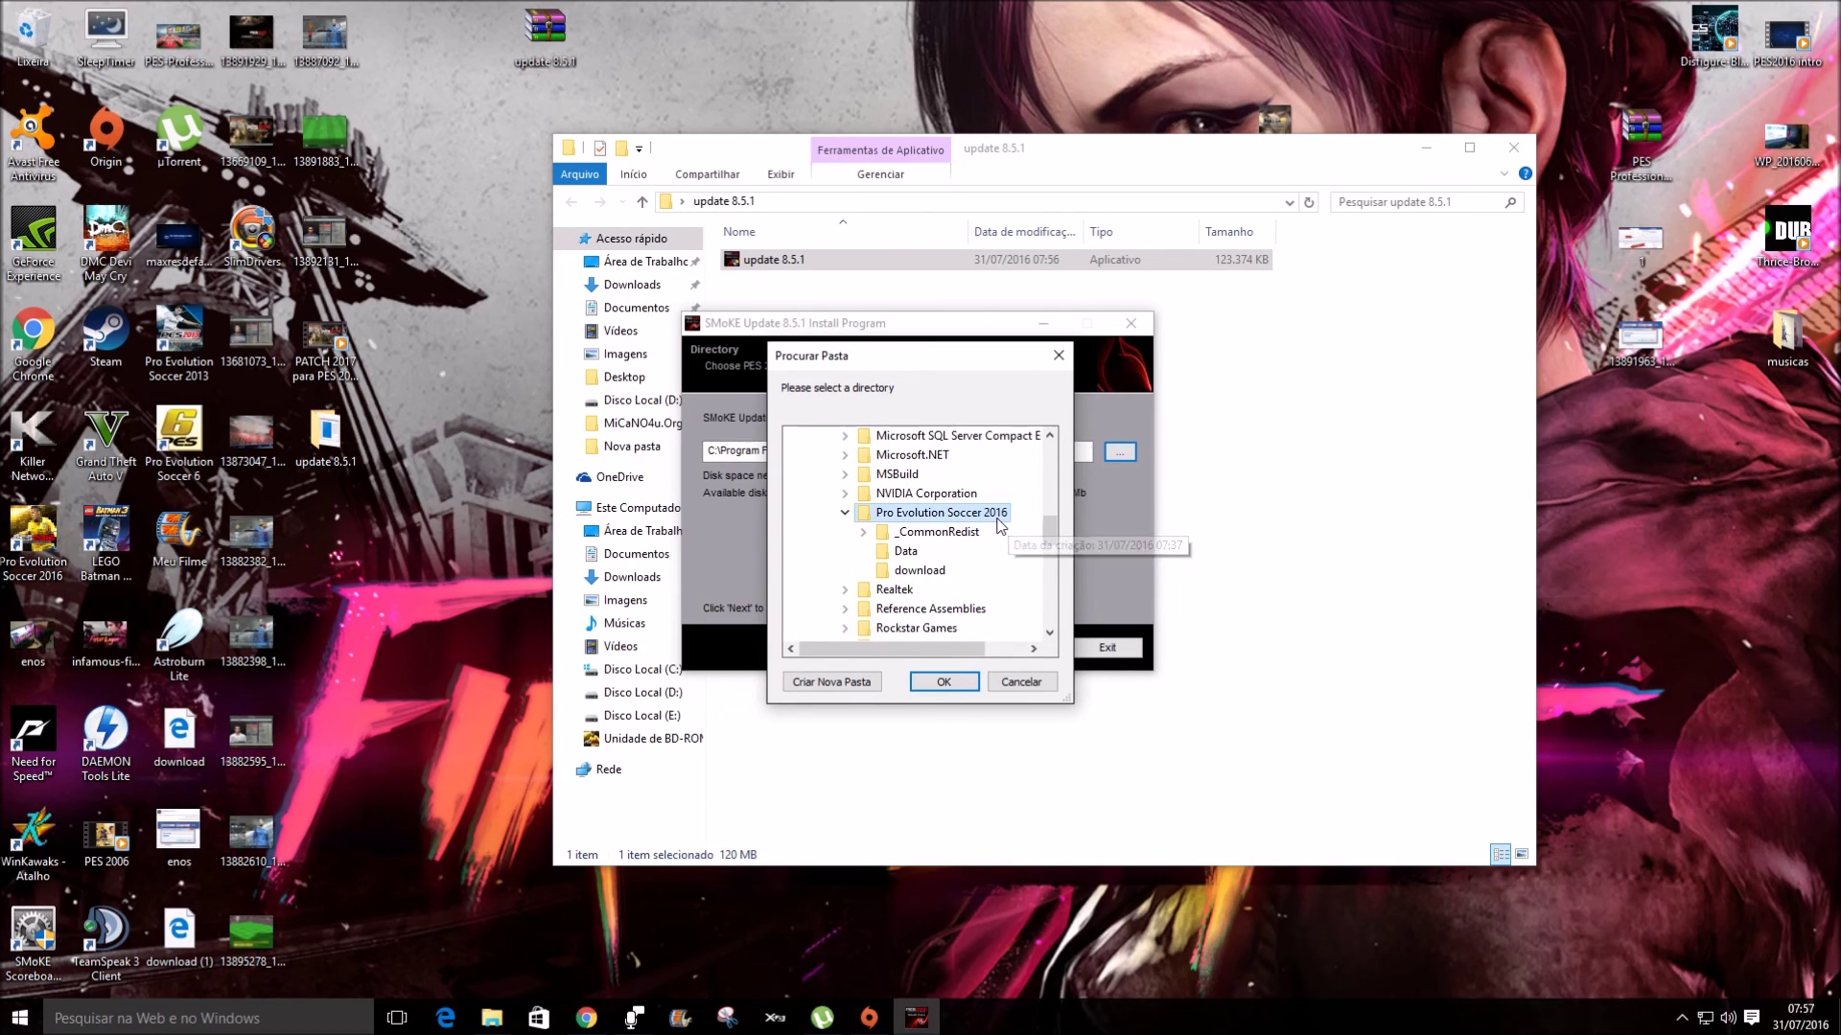
click(944, 683)
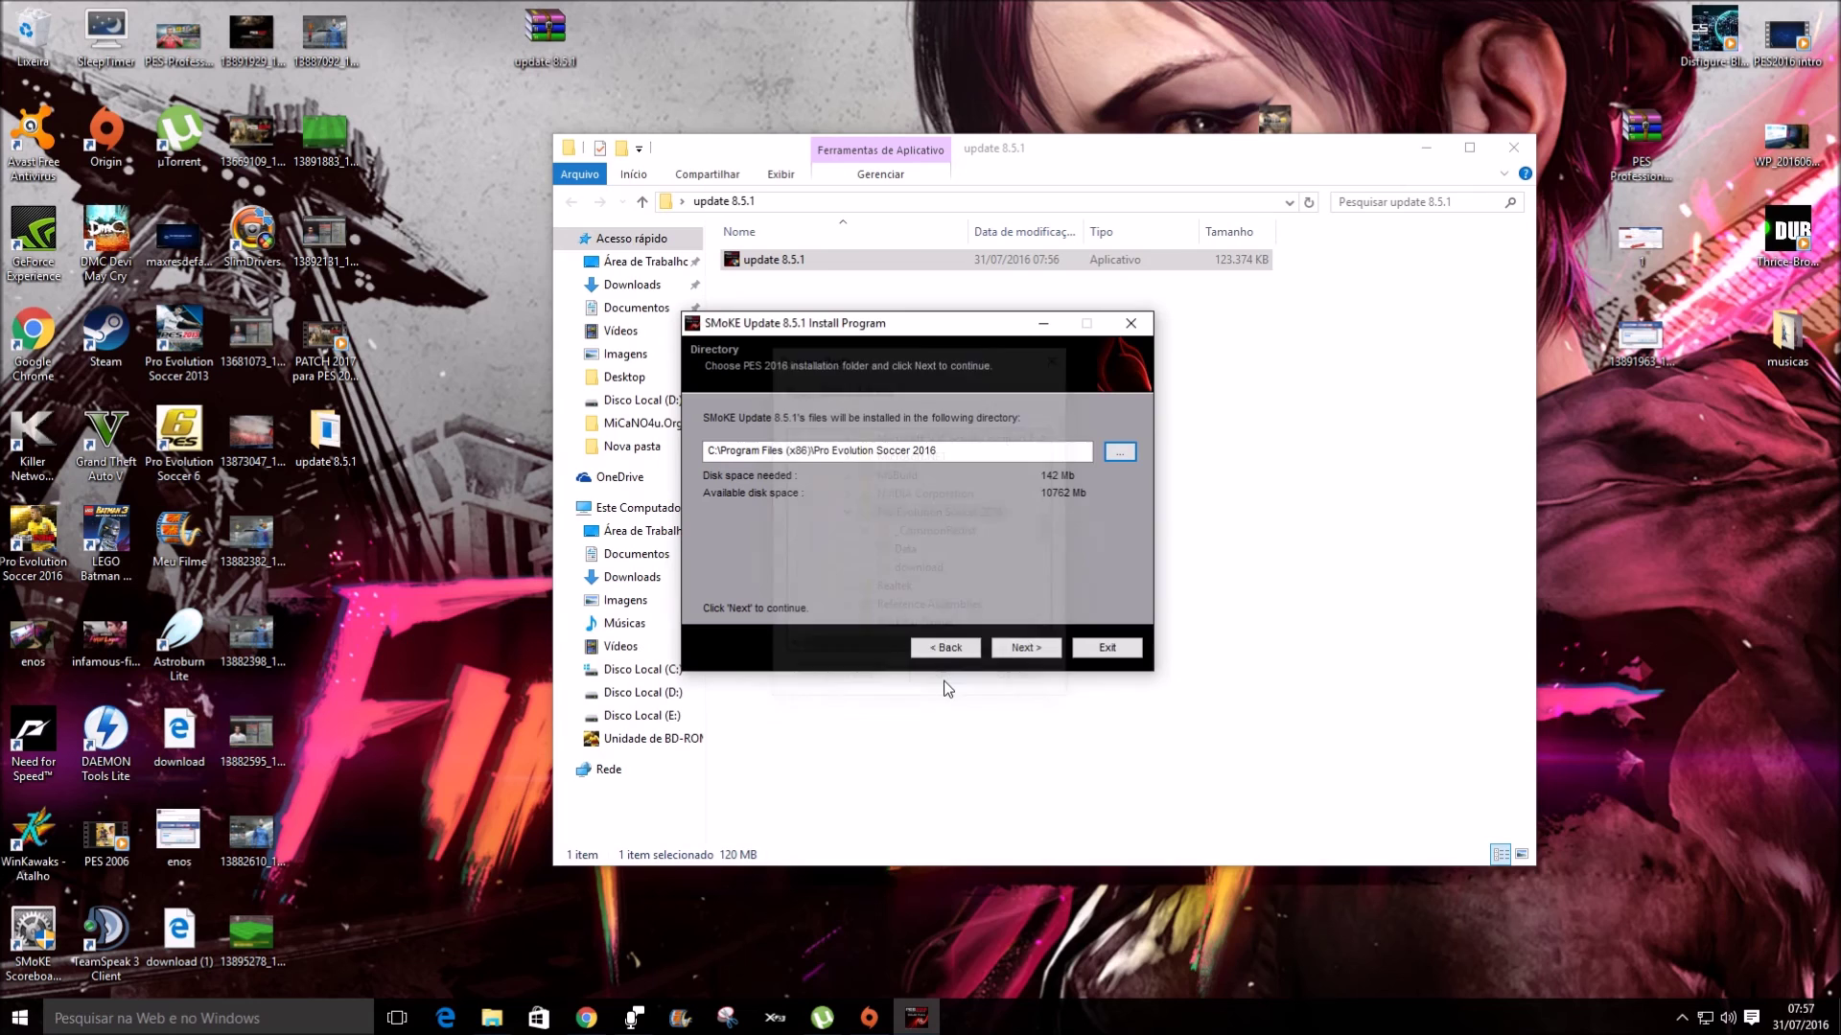
click(1025, 648)
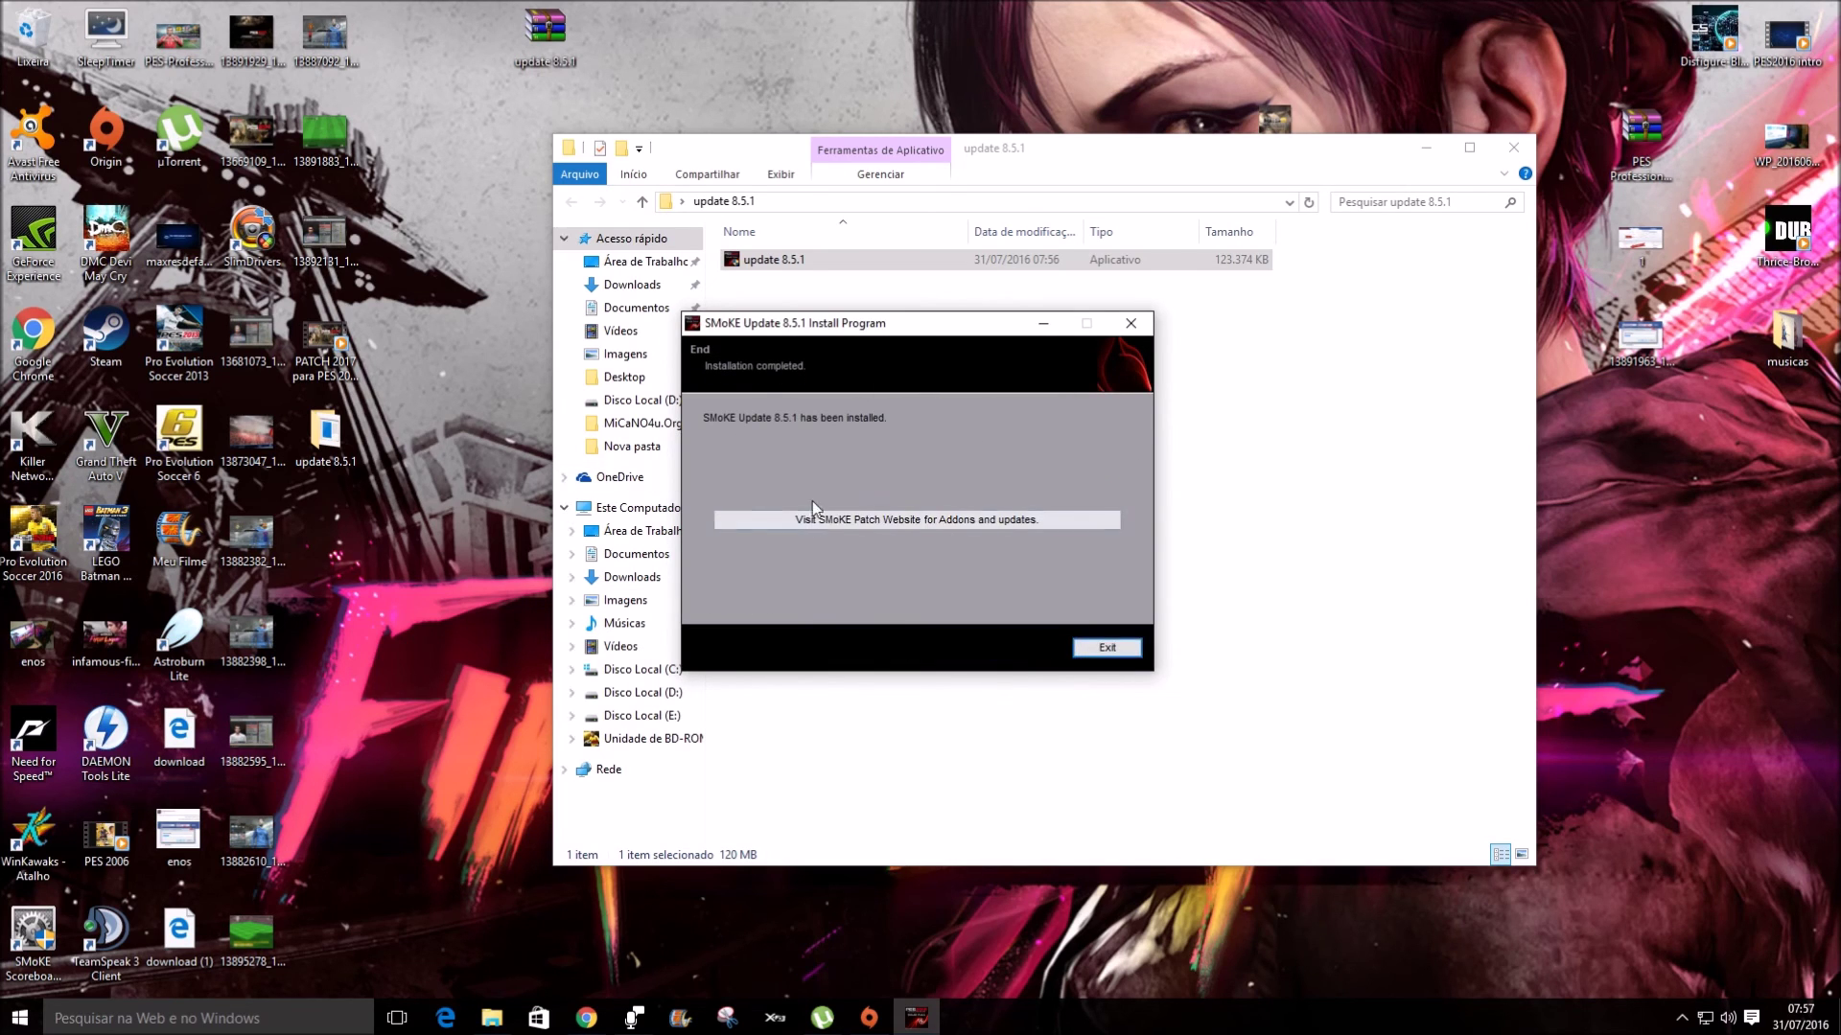
click(1106, 647)
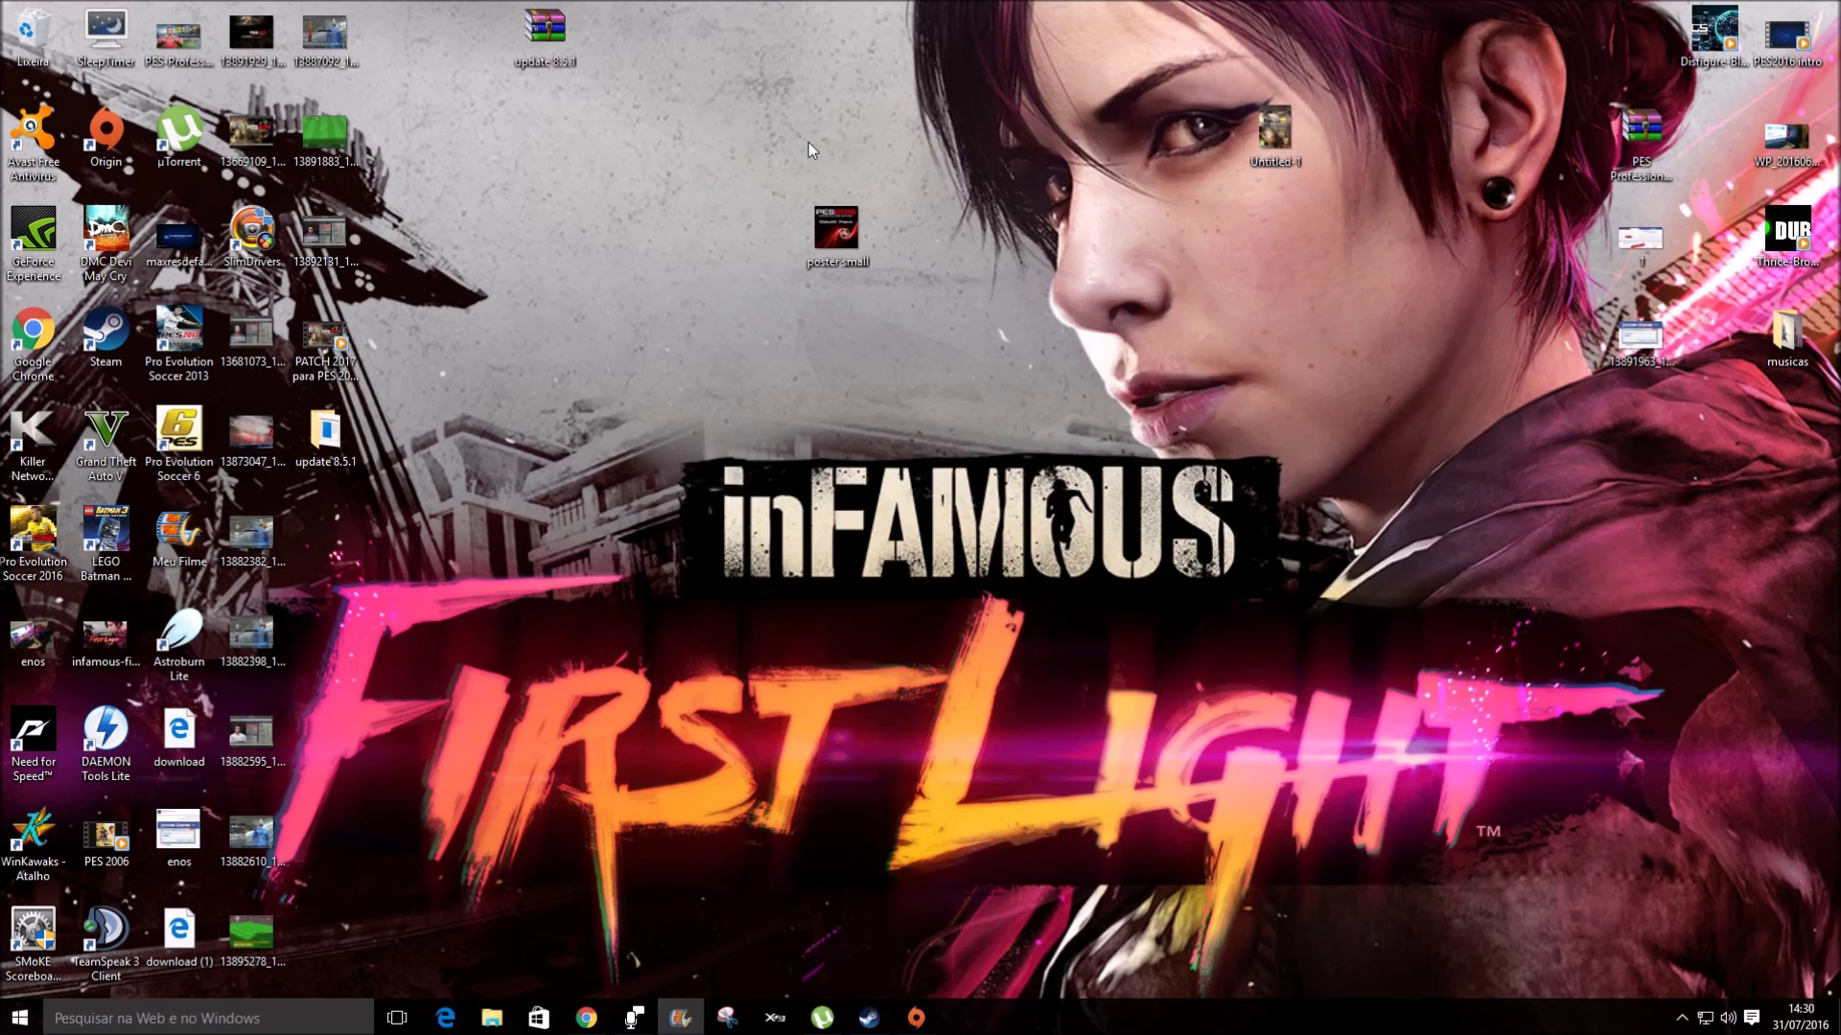
right_click(585, 239)
click(637, 301)
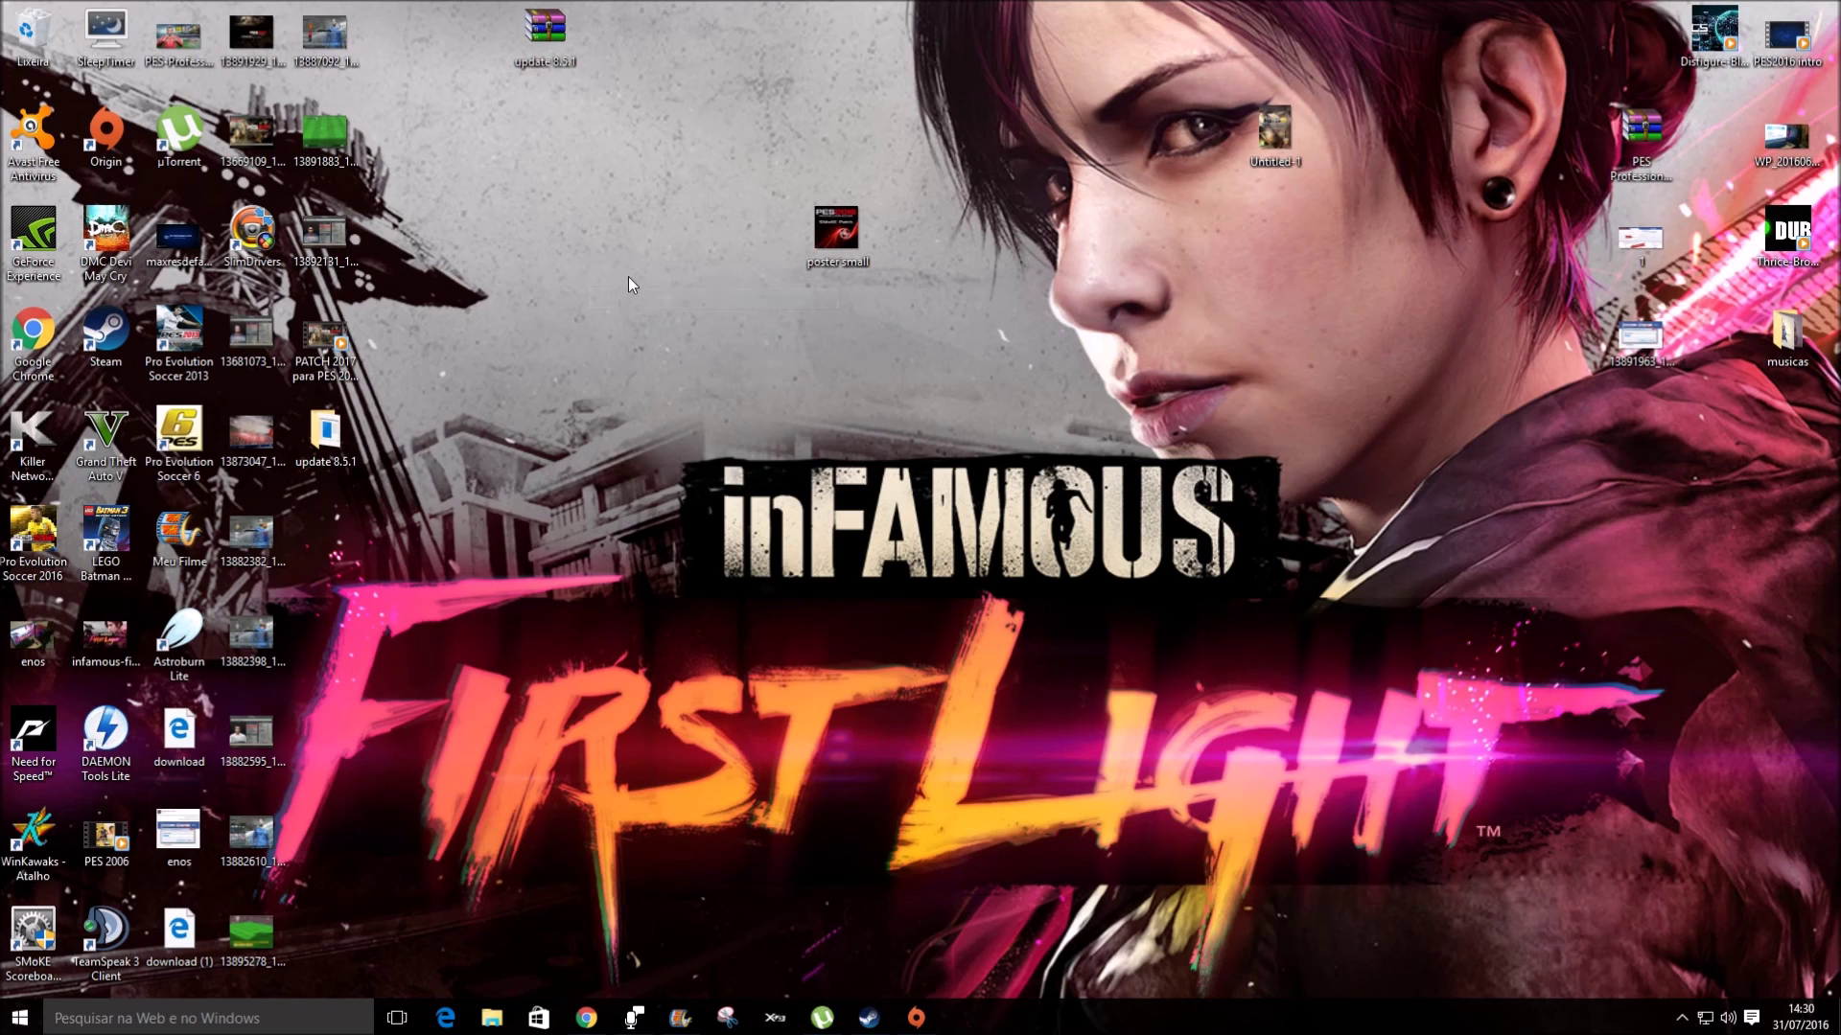
right_click(627, 278)
click(677, 337)
right_click(619, 324)
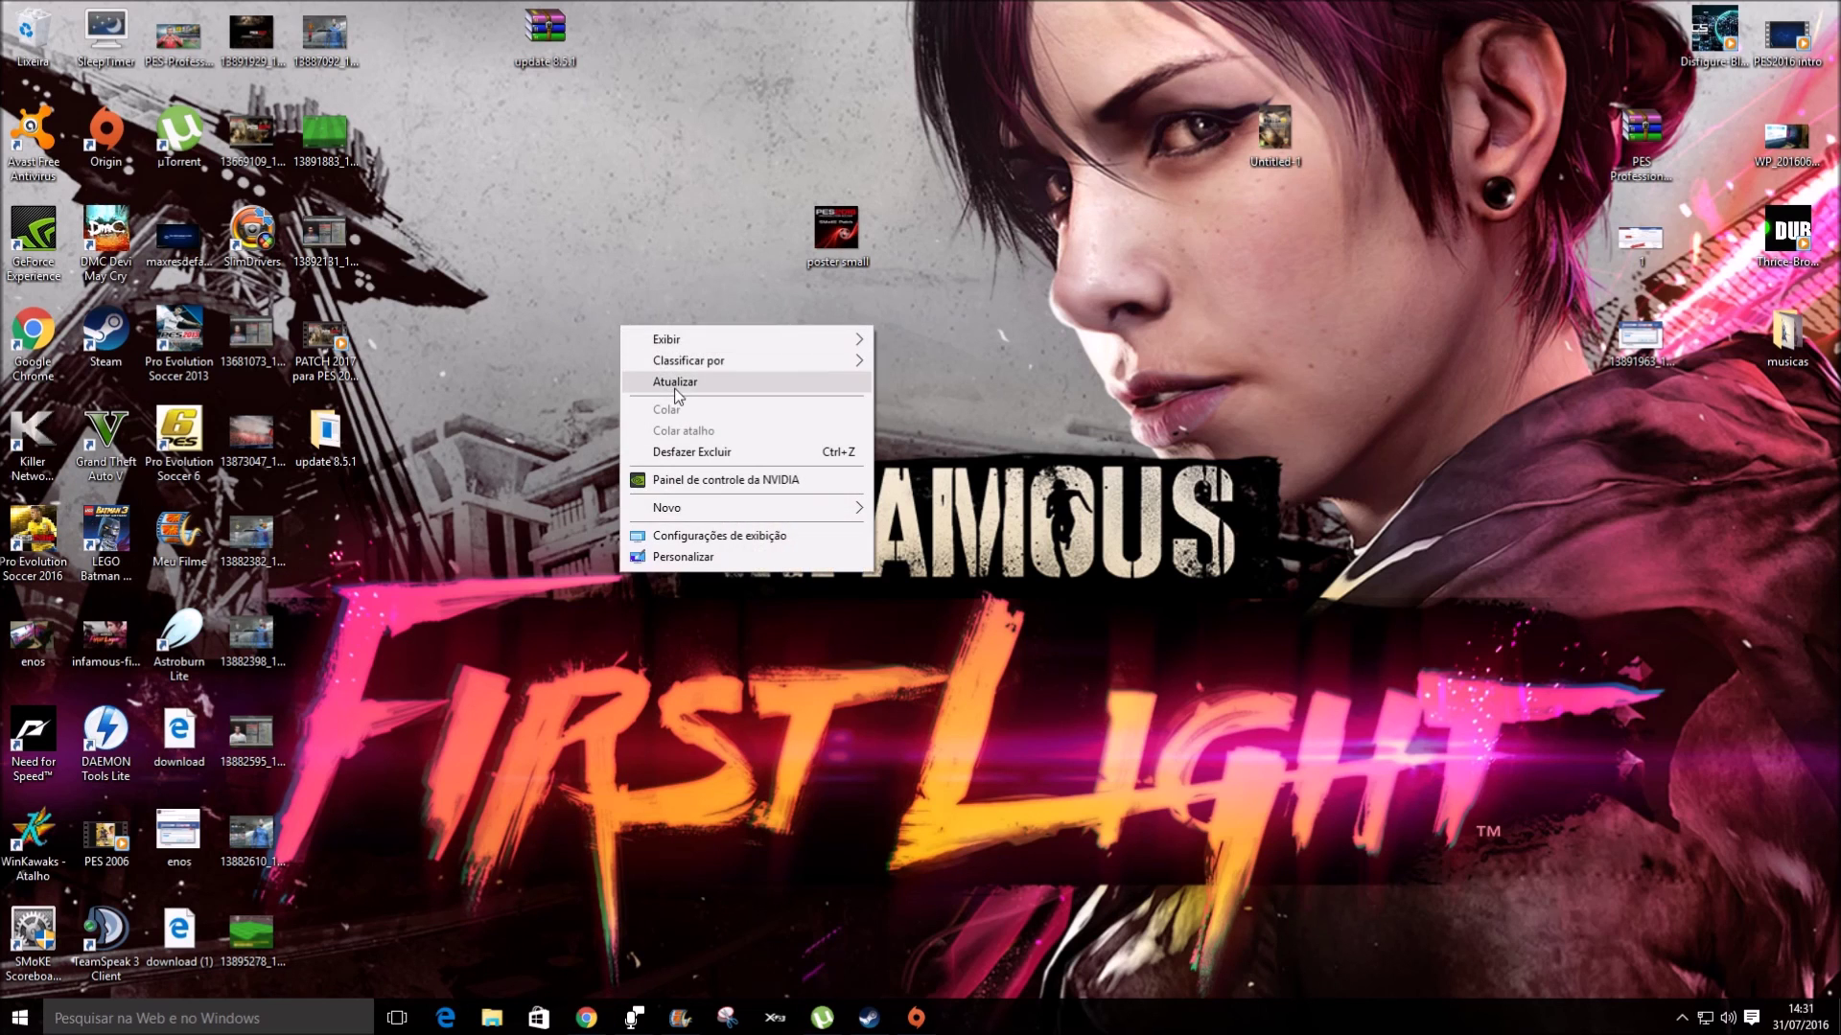
click(666, 381)
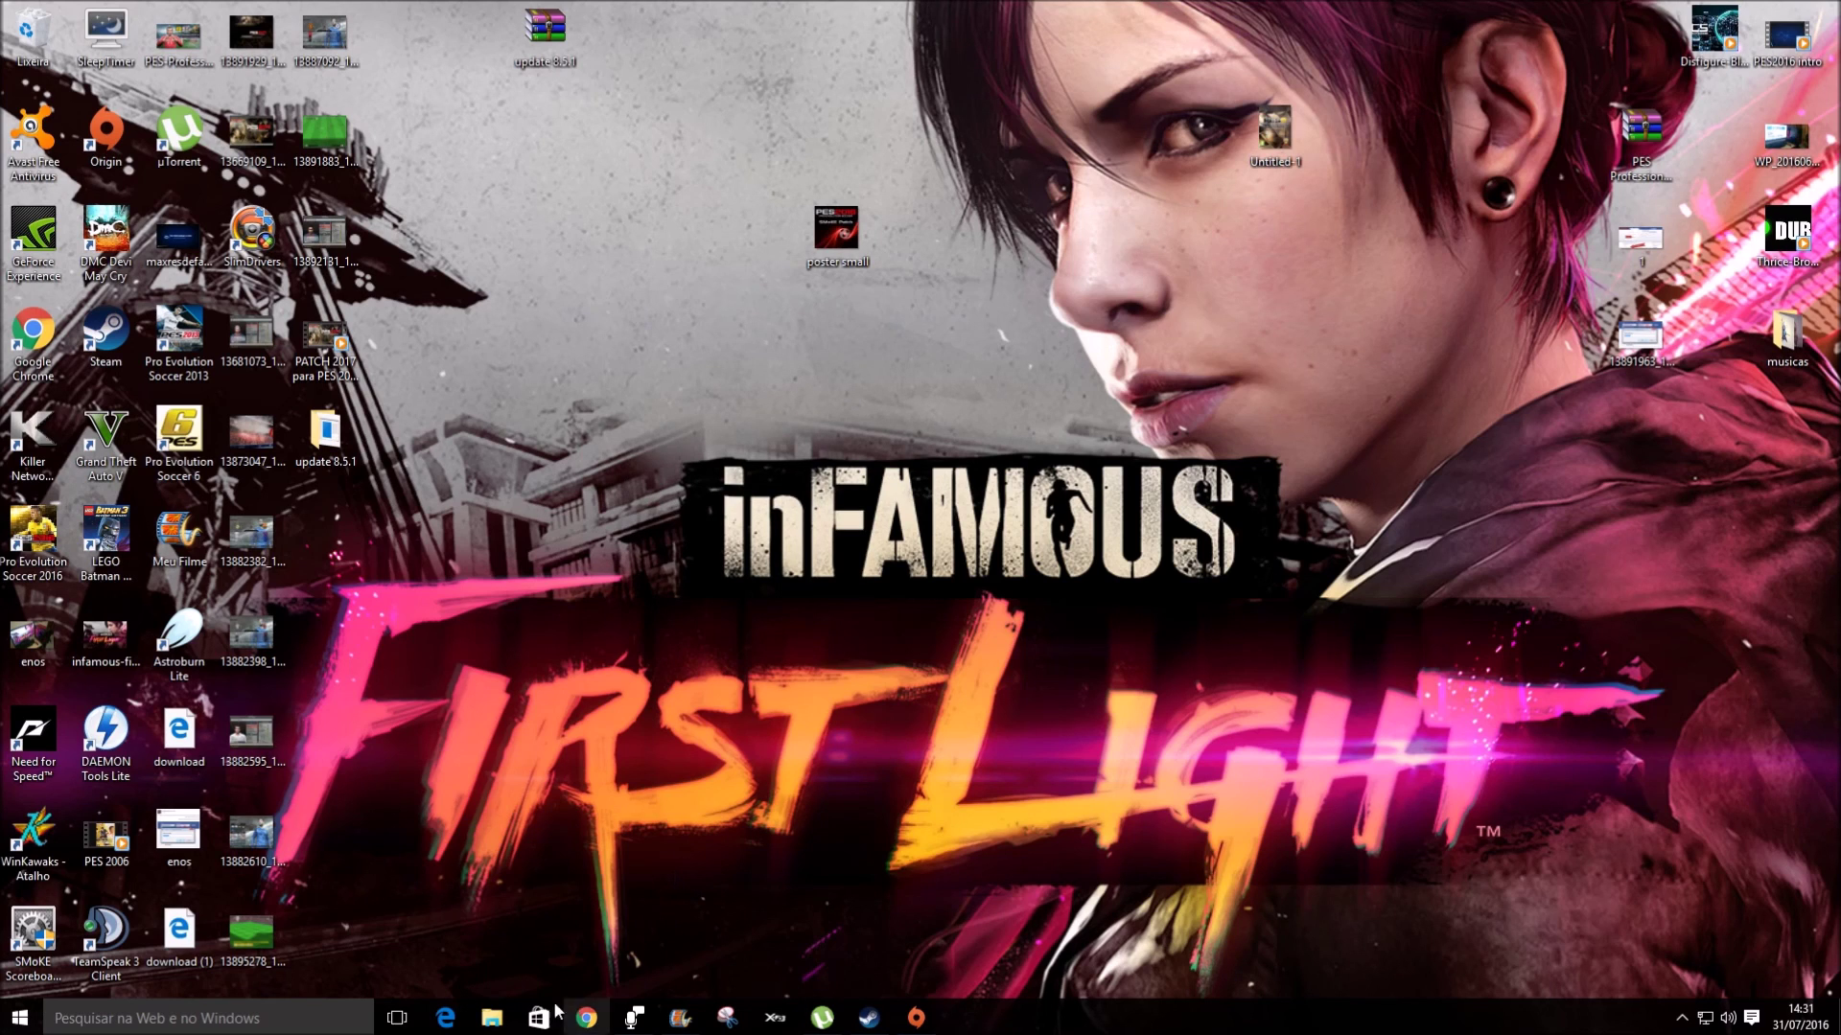